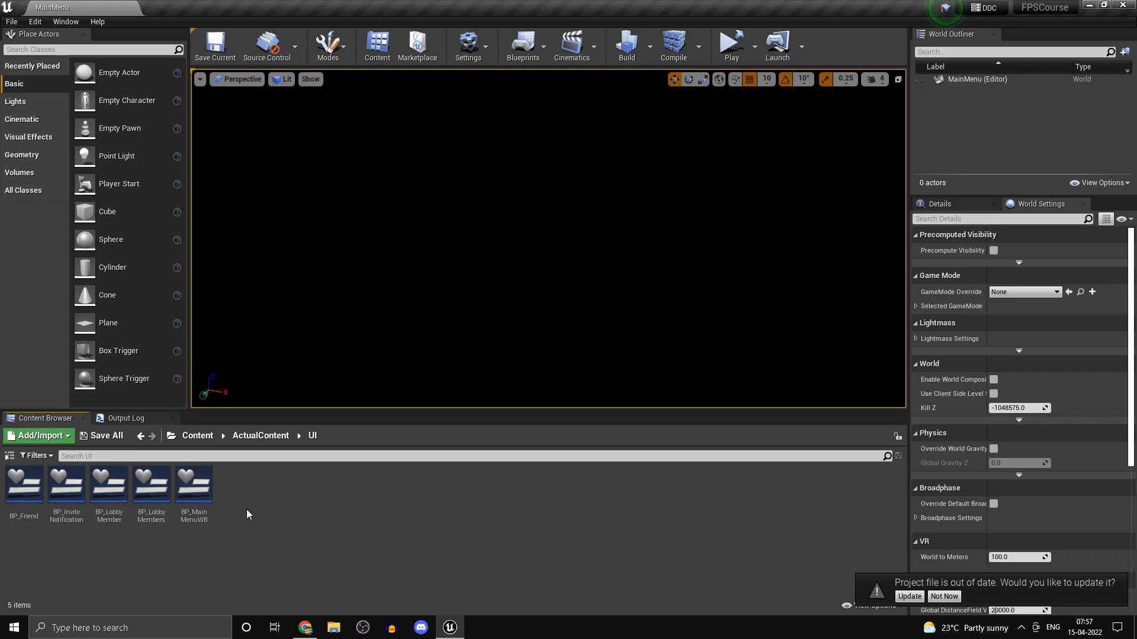
Step: Open the BP_InviteNotification widget blueprint and review its Event Construct and On Clicked (Button_0) node chains
{"action": "mouse_move", "coordinate": [81, 508]}
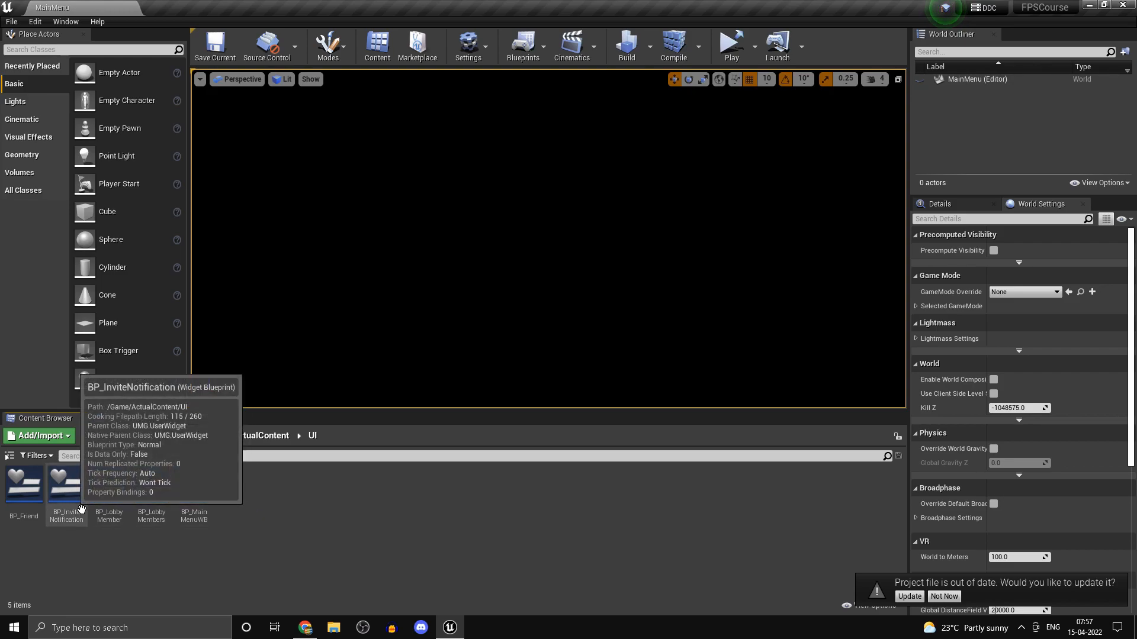
{"action": "double_click", "coordinate": [81, 508]}
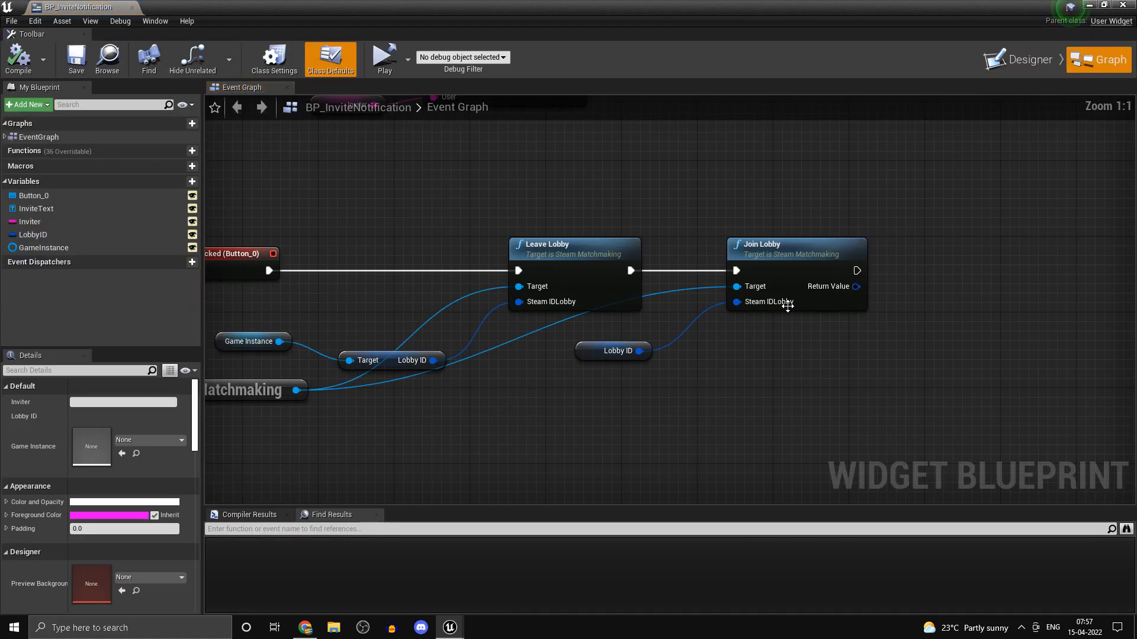
{"action": "scroll", "coordinate": [788, 302], "scroll_direction": "down", "scroll_amount": 3}
{"action": "right_click_drag", "start_coordinate": [475, 403], "coordinate": [468, 455]}
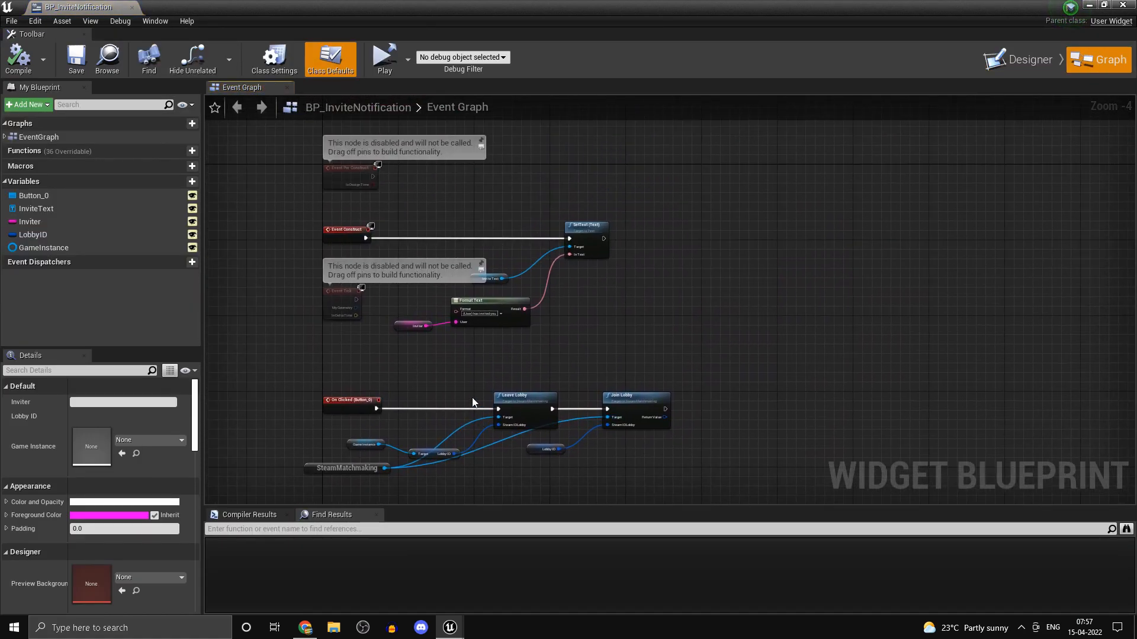
{"action": "right_click_drag", "start_coordinate": [404, 346], "coordinate": [400, 195]}
{"action": "scroll", "coordinate": [356, 367], "scroll_direction": "up", "scroll_amount": 4}
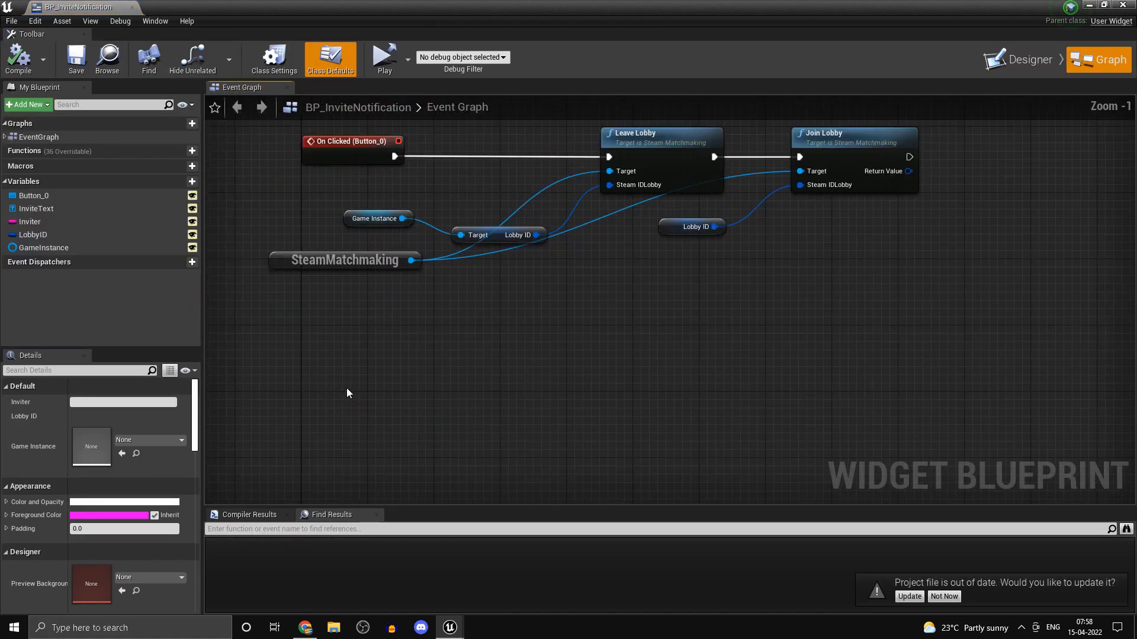
{"action": "scroll", "coordinate": [347, 389], "scroll_direction": "down", "scroll_amount": 1}
{"action": "right_click_drag", "start_coordinate": [336, 310], "coordinate": [295, 505]}
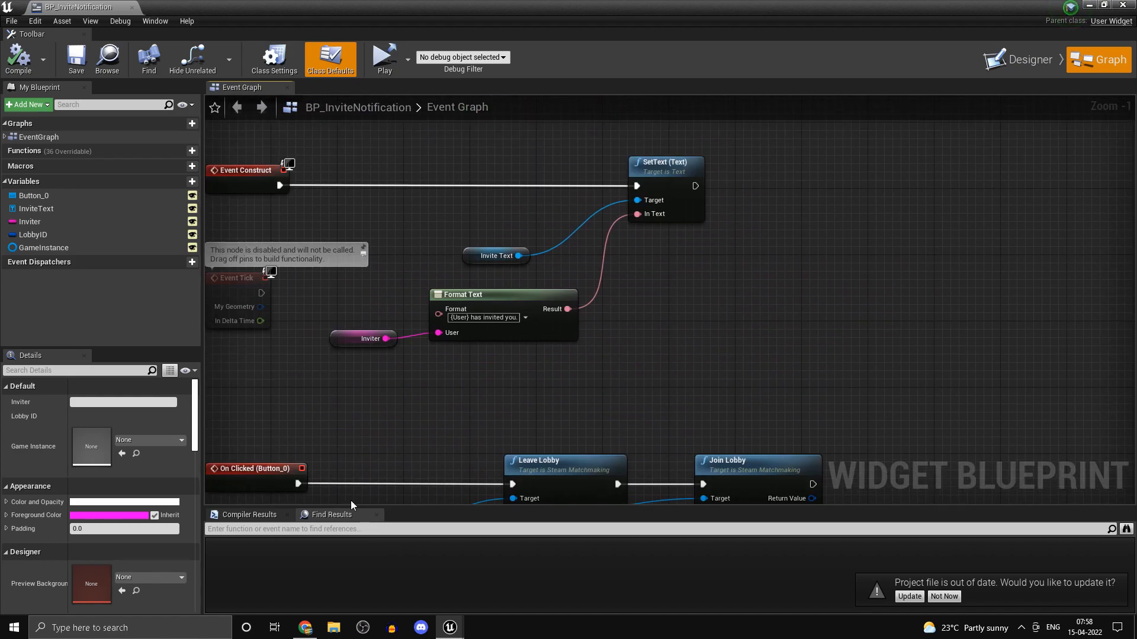
{"action": "scroll", "coordinate": [553, 339], "scroll_direction": "up", "scroll_amount": 1}
{"action": "right_click_drag", "start_coordinate": [703, 229], "coordinate": [729, 320]}
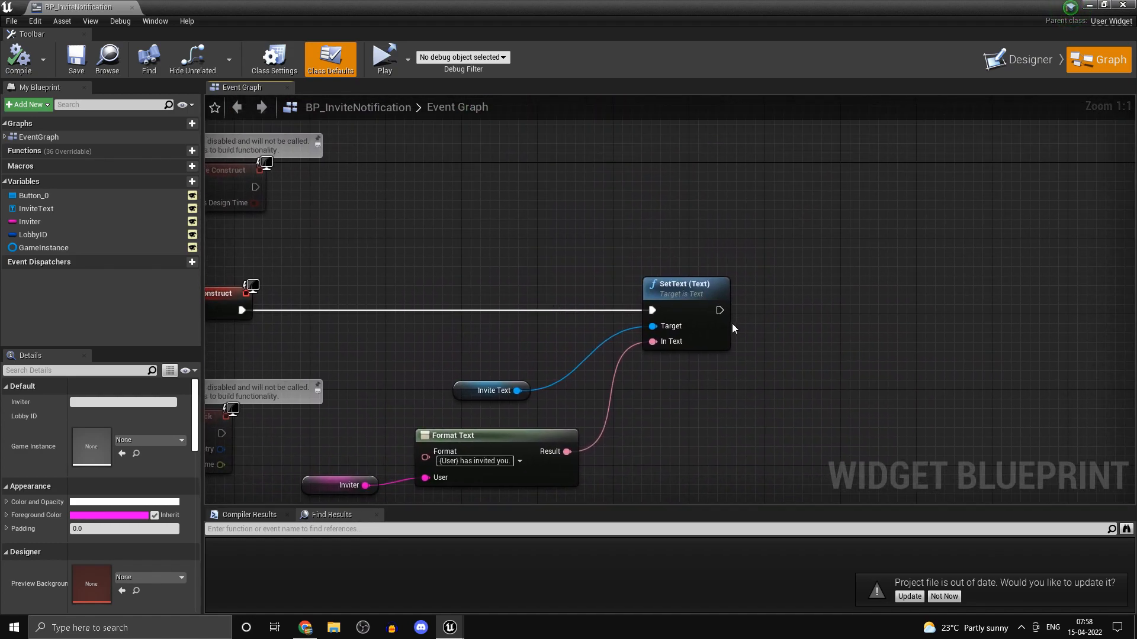
{"action": "left_click_drag", "start_coordinate": [718, 310], "coordinate": [762, 309]}
{"action": "type", "text": "delay"}
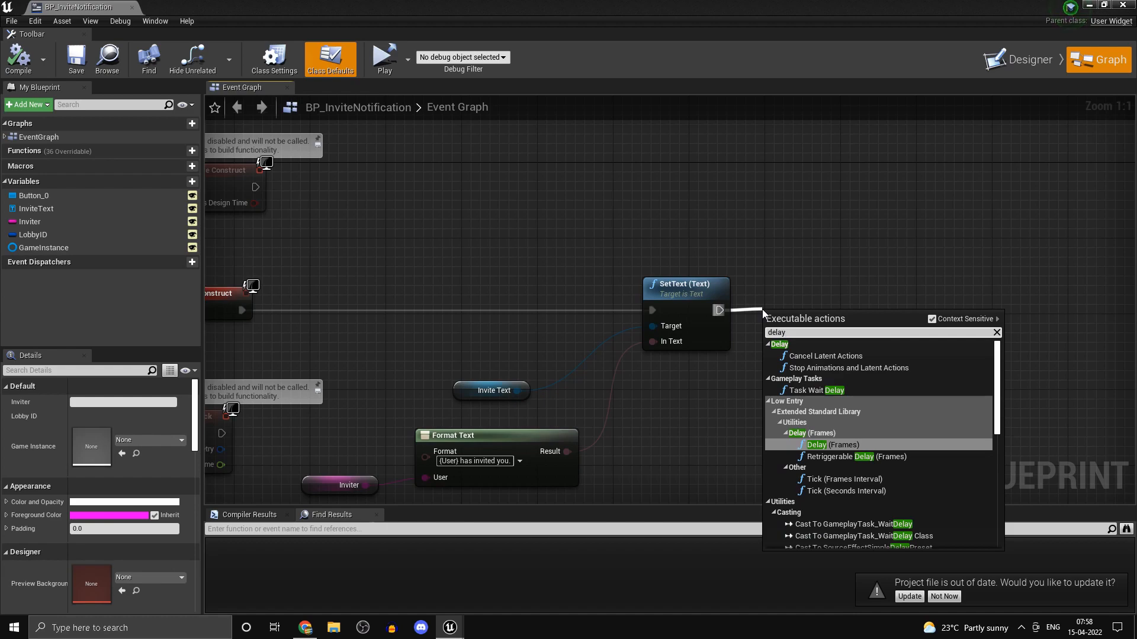
{"action": "left_click", "coordinate": [765, 304]}
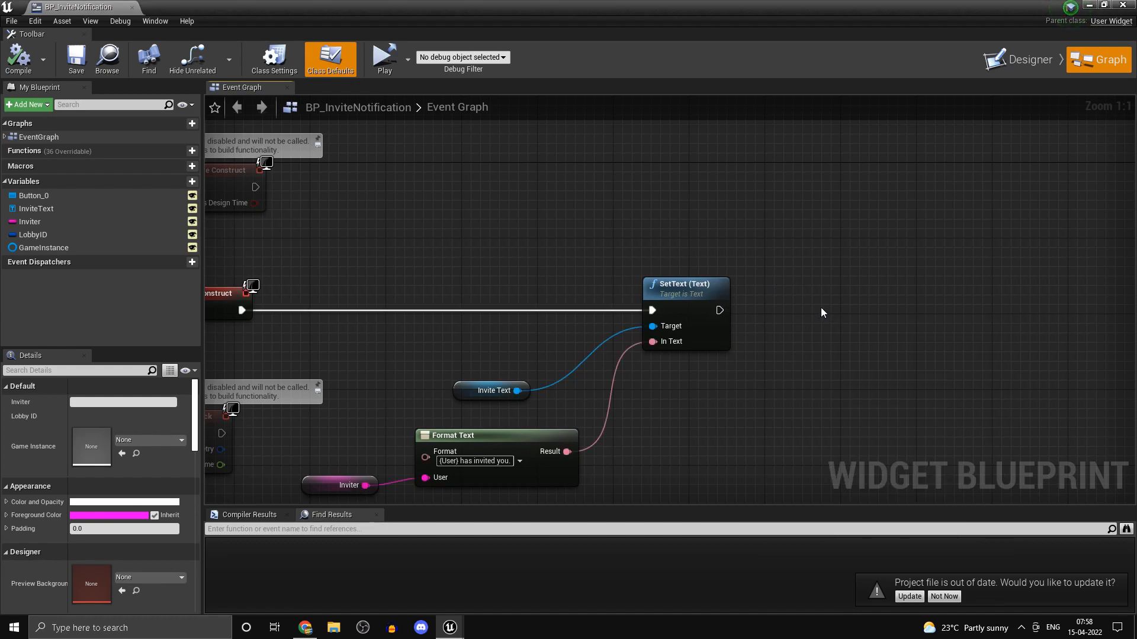
Step: Add a Delay node with a 3.0-second duration after the SetText (Text) node and save the blueprint
{"action": "left_click", "coordinate": [822, 308]}
{"action": "left_click_drag", "start_coordinate": [832, 330], "coordinate": [719, 311]}
{"action": "left_click", "coordinate": [879, 347]}
{"action": "type", "text": "3"}
{"action": "left_click", "coordinate": [880, 406]}
{"action": "right_click_drag", "start_coordinate": [880, 402], "coordinate": [703, 422]}
{"action": "left_click_drag", "start_coordinate": [707, 349], "coordinate": [650, 328]}
{"action": "right_click_drag", "start_coordinate": [713, 384], "coordinate": [624, 396]}
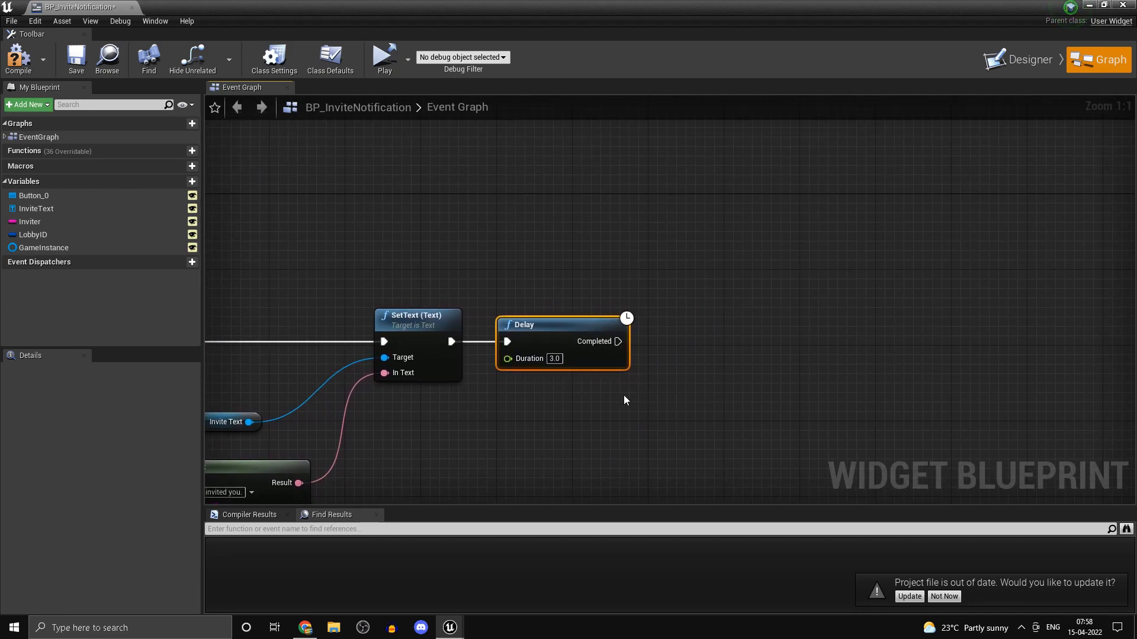
{"action": "left_click", "coordinate": [76, 60]}
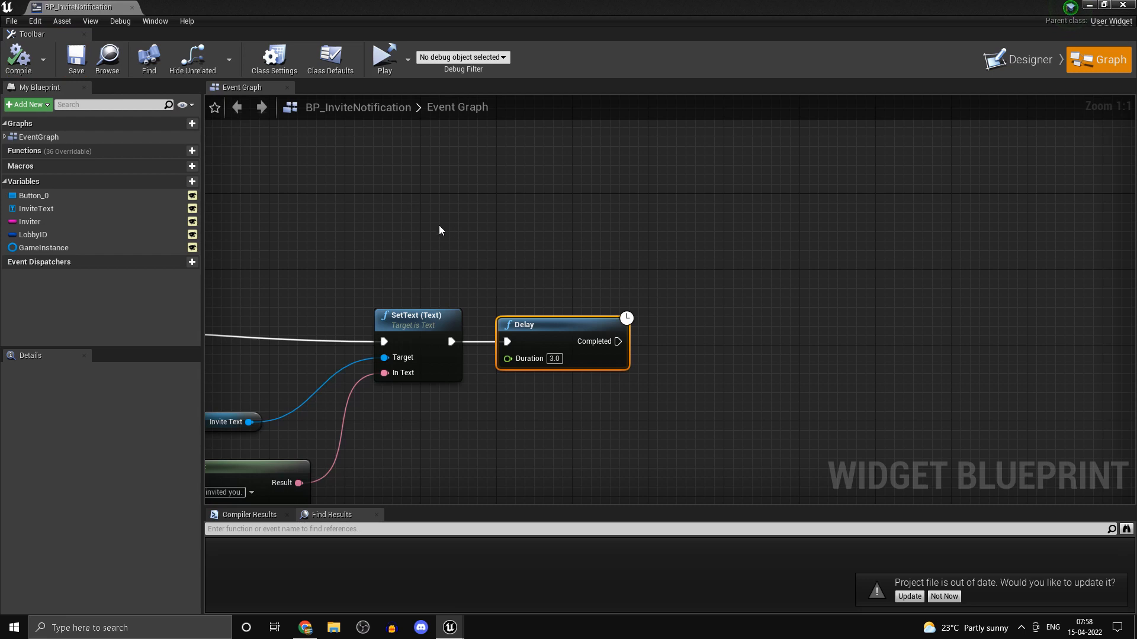
Step: Set the Delay node's duration to 5.0 seconds
{"action": "left_click", "coordinate": [555, 359]}
{"action": "type", "text": "5"}
{"action": "left_click", "coordinate": [634, 404]}
{"action": "right_click_drag", "start_coordinate": [634, 403], "coordinate": [537, 429]}
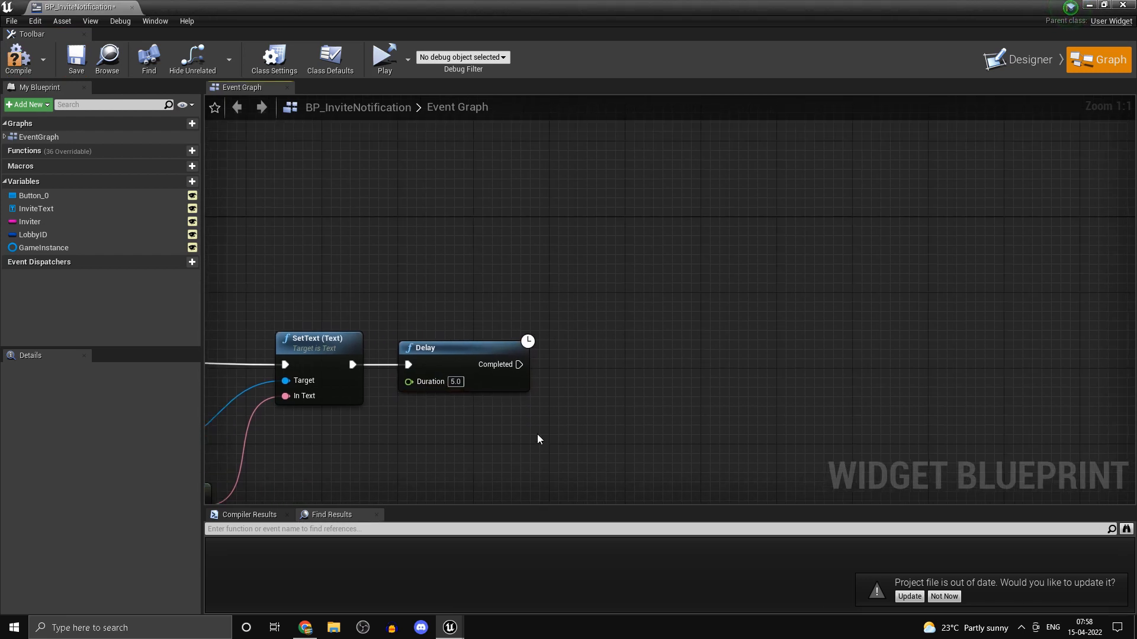
{"action": "right_click_drag", "start_coordinate": [501, 370], "coordinate": [444, 339]}
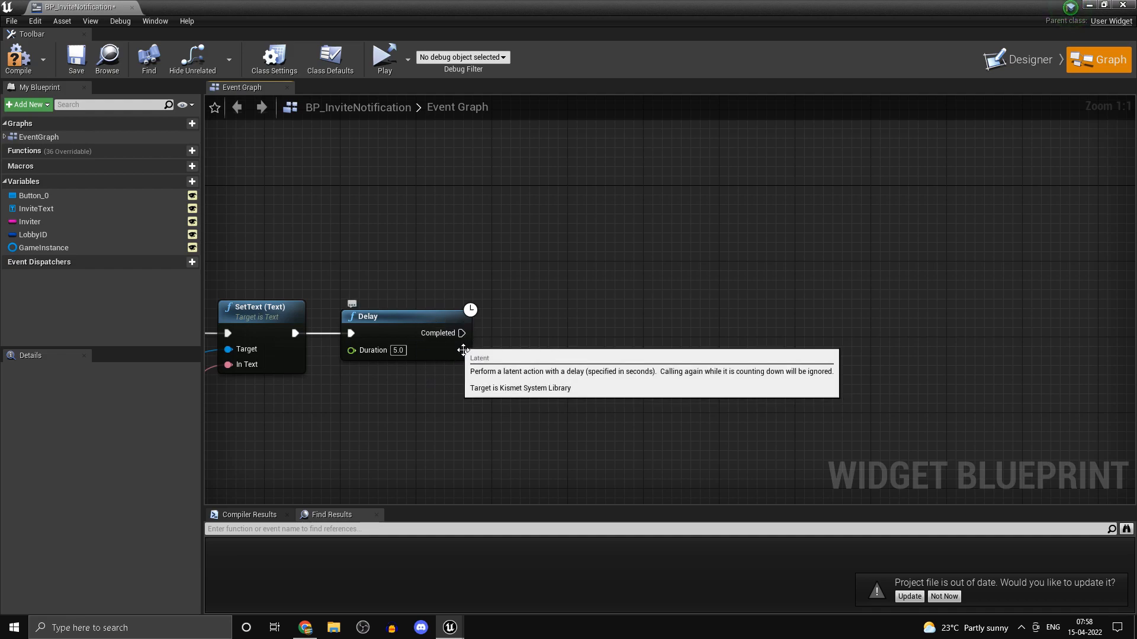
Step: In the widget's Designer view, select the Canvas Panel and create a new animation named FadeOut
{"action": "left_click", "coordinate": [1000, 65]}
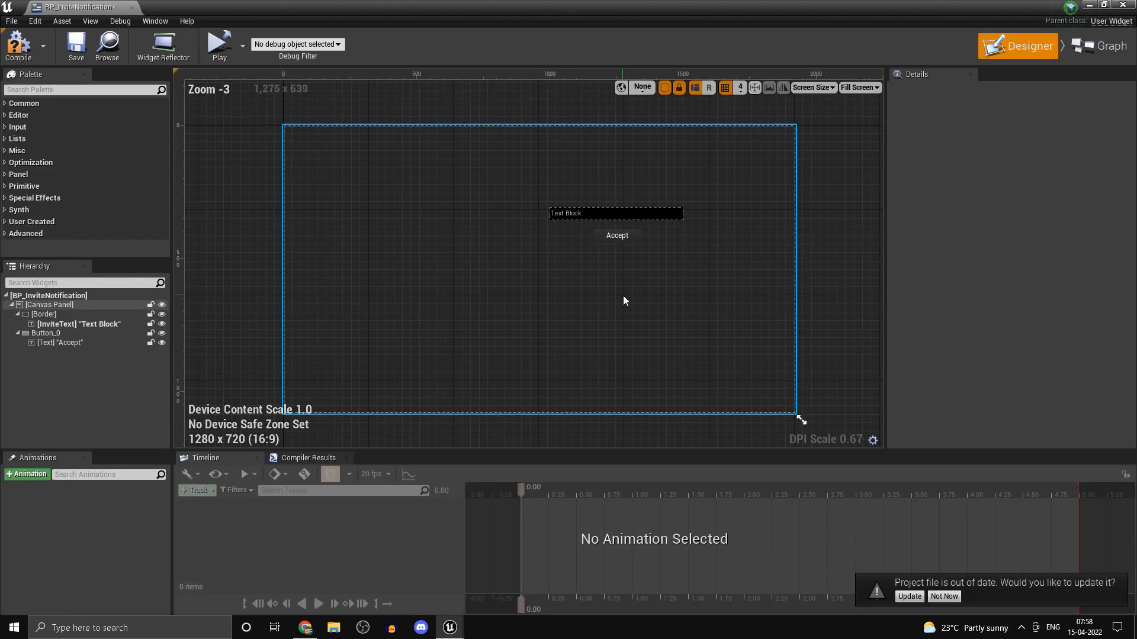
{"action": "left_click", "coordinate": [98, 307]}
{"action": "left_click", "coordinate": [98, 314]}
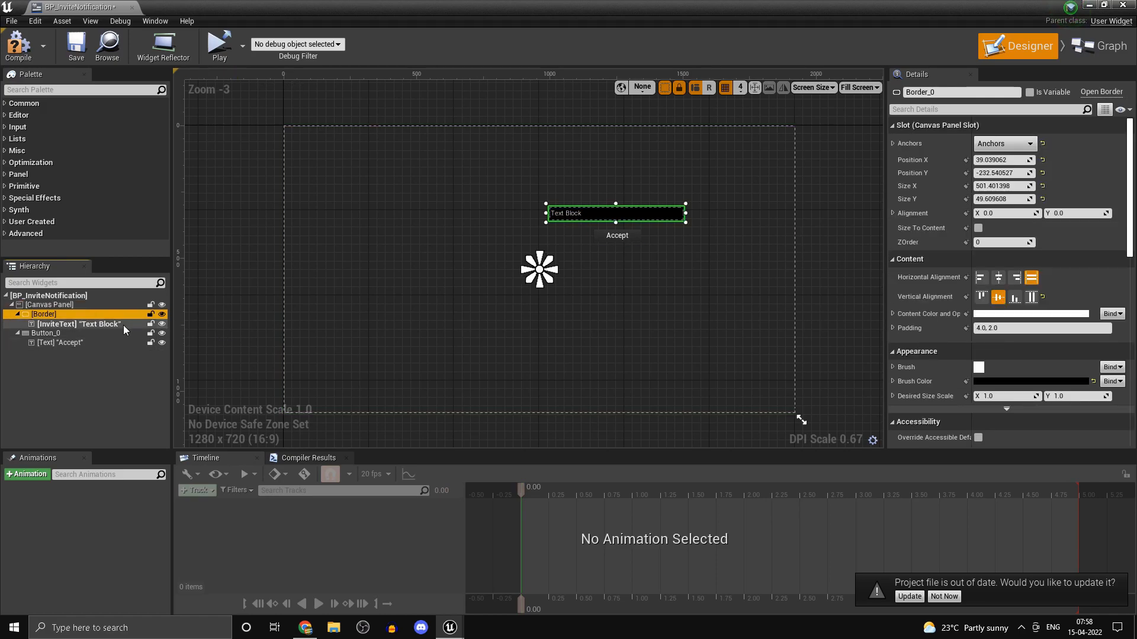
{"action": "left_click", "coordinate": [109, 297]}
{"action": "left_click", "coordinate": [108, 304]}
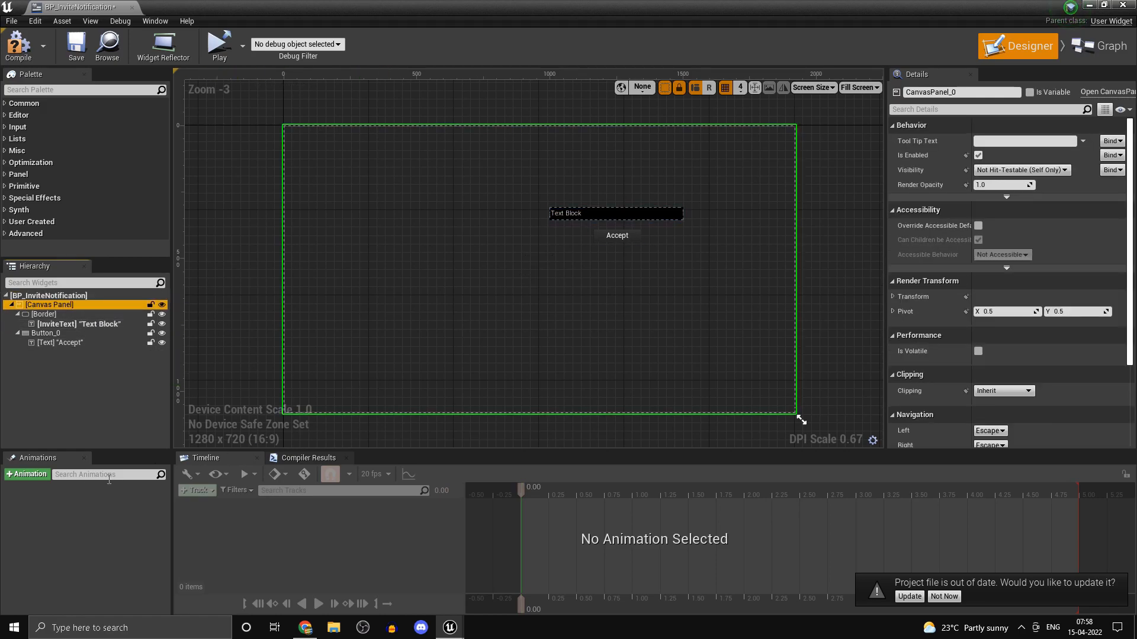
{"action": "left_click", "coordinate": [26, 475]}
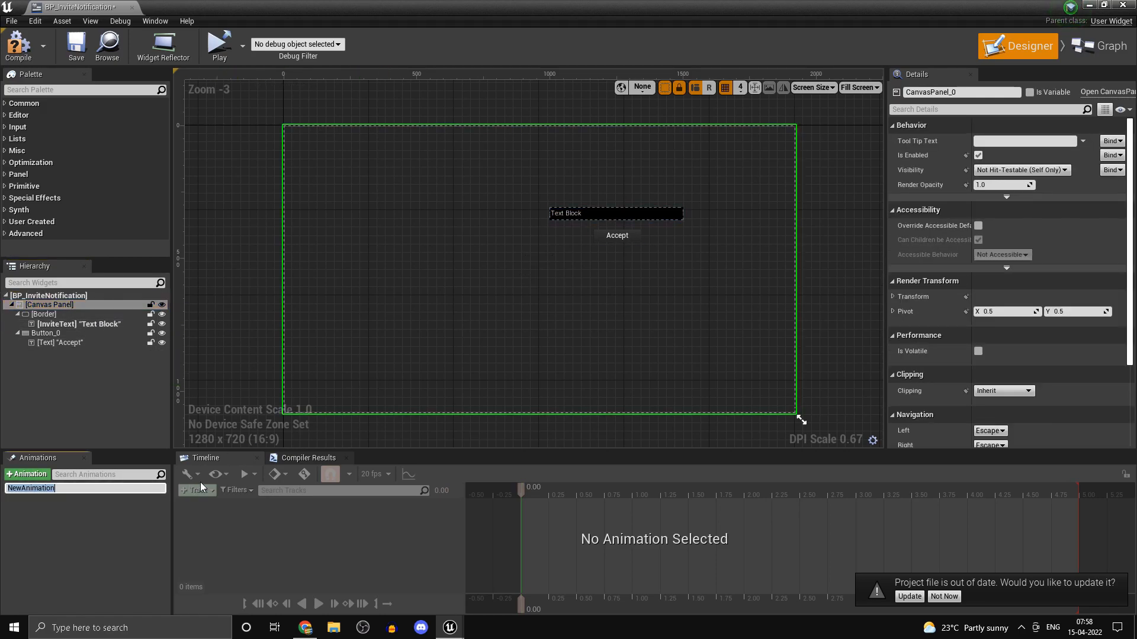
{"action": "type", "text": "FadeOYU"}
{"action": "key", "text": "BackSpace"}
{"action": "key", "text": "BackSpace"}
{"action": "type", "text": "ut"}
{"action": "key", "text": "Return"}
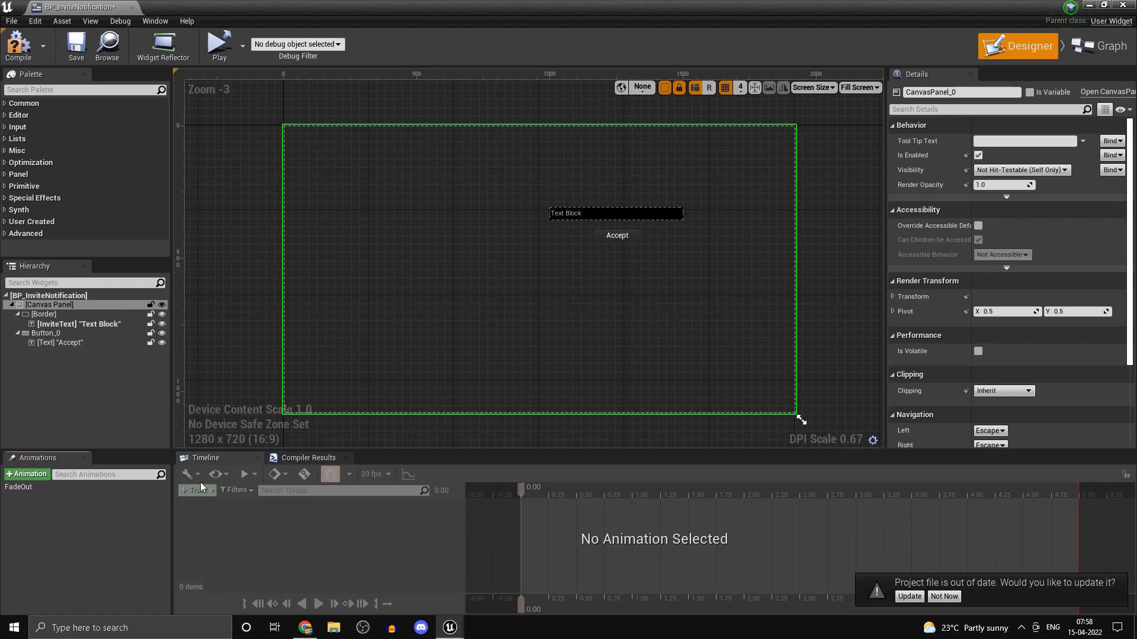
Step: Add the Canvas Panel to the FadeOut animation with a Render Opacity track
{"action": "left_click", "coordinate": [71, 487]}
{"action": "left_click", "coordinate": [201, 491]}
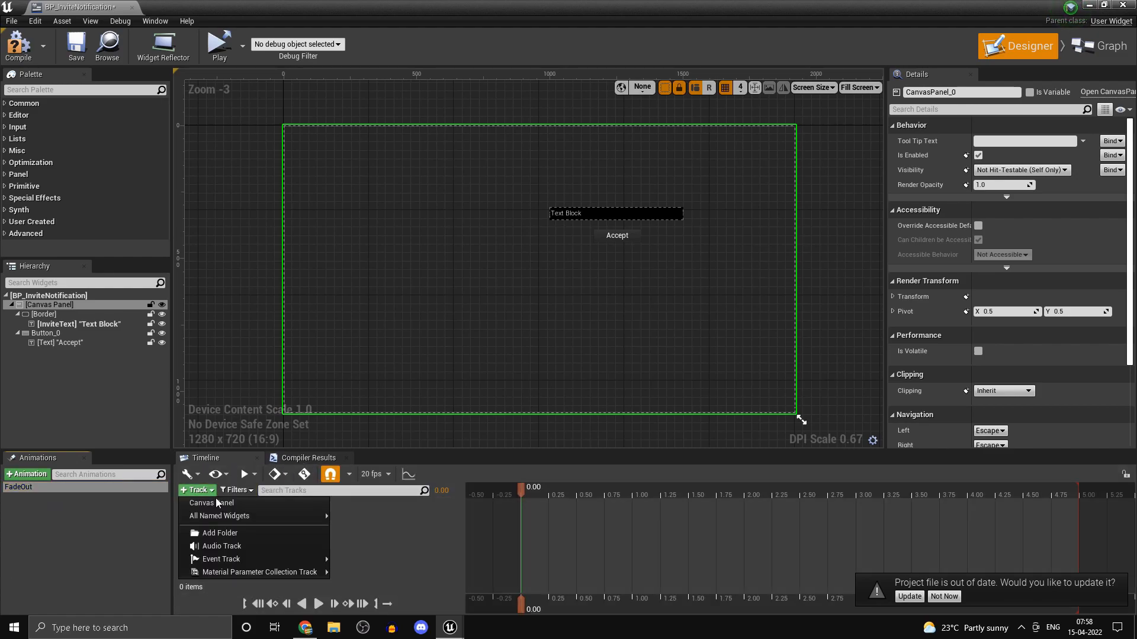
{"action": "left_click", "coordinate": [221, 504]}
{"action": "left_click", "coordinate": [441, 508]}
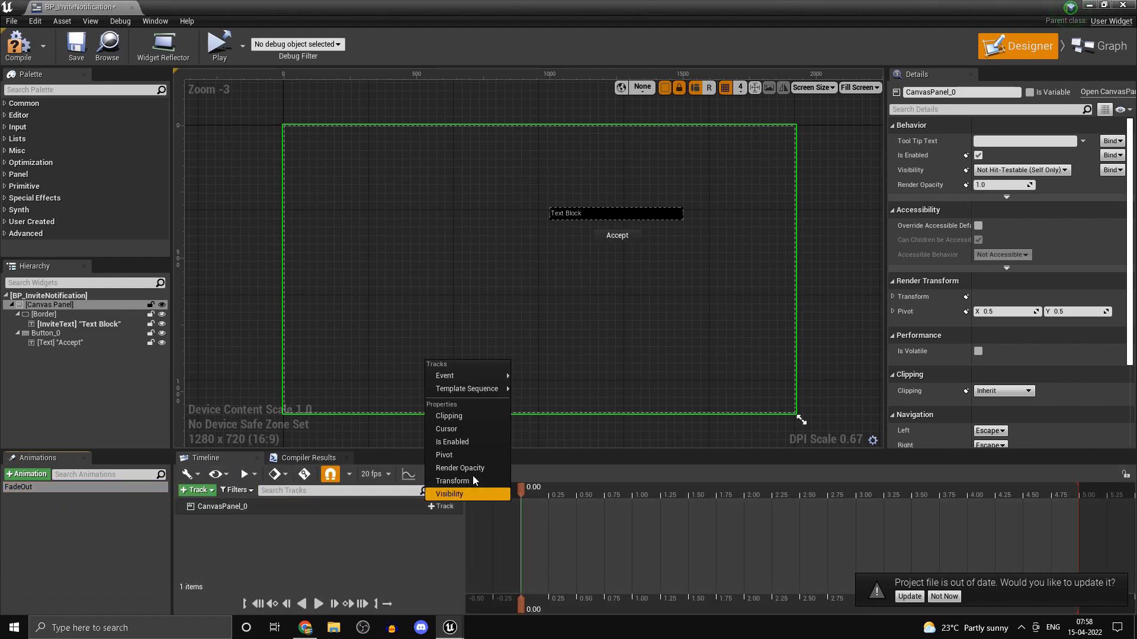
{"action": "left_click", "coordinate": [460, 469]}
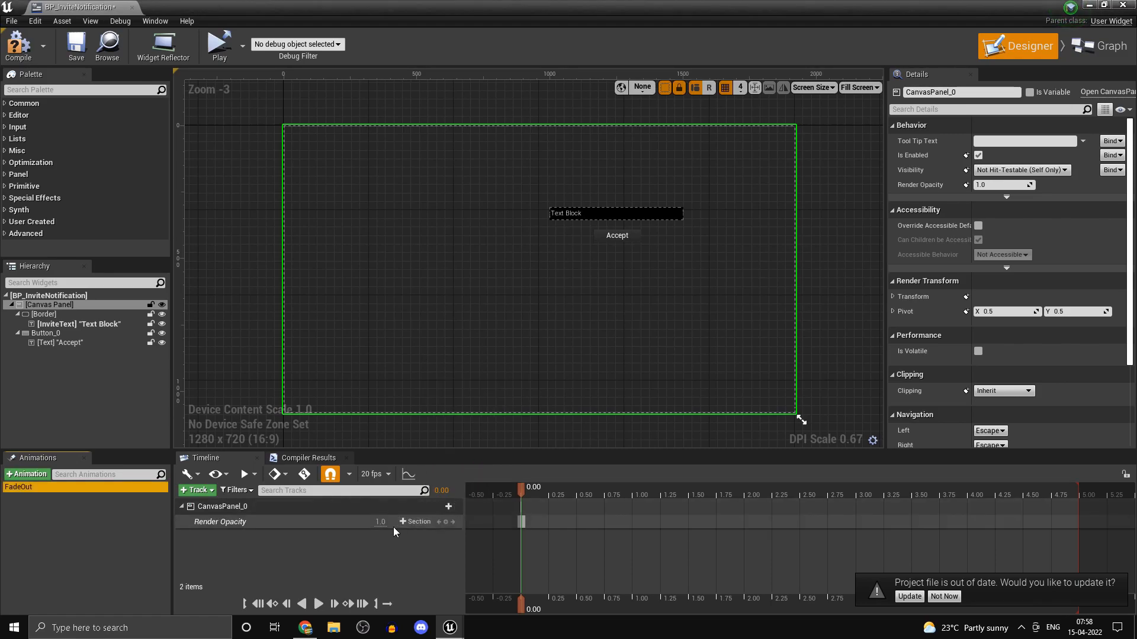
Step: Key the Canvas Panel's Render Opacity at 1.0 at 0.00 and 0.0 at 0.50, and play the animation as a preview
{"action": "left_click_drag", "start_coordinate": [521, 490], "coordinate": [577, 524]}
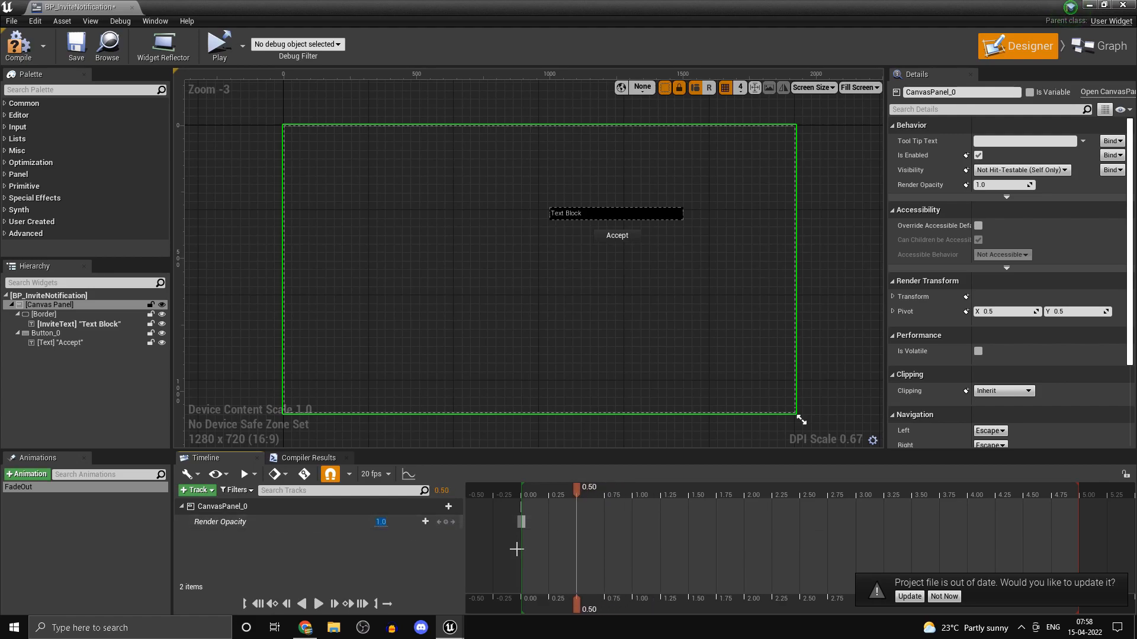
{"action": "key", "text": "Return"}
{"action": "left_click", "coordinate": [520, 524]}
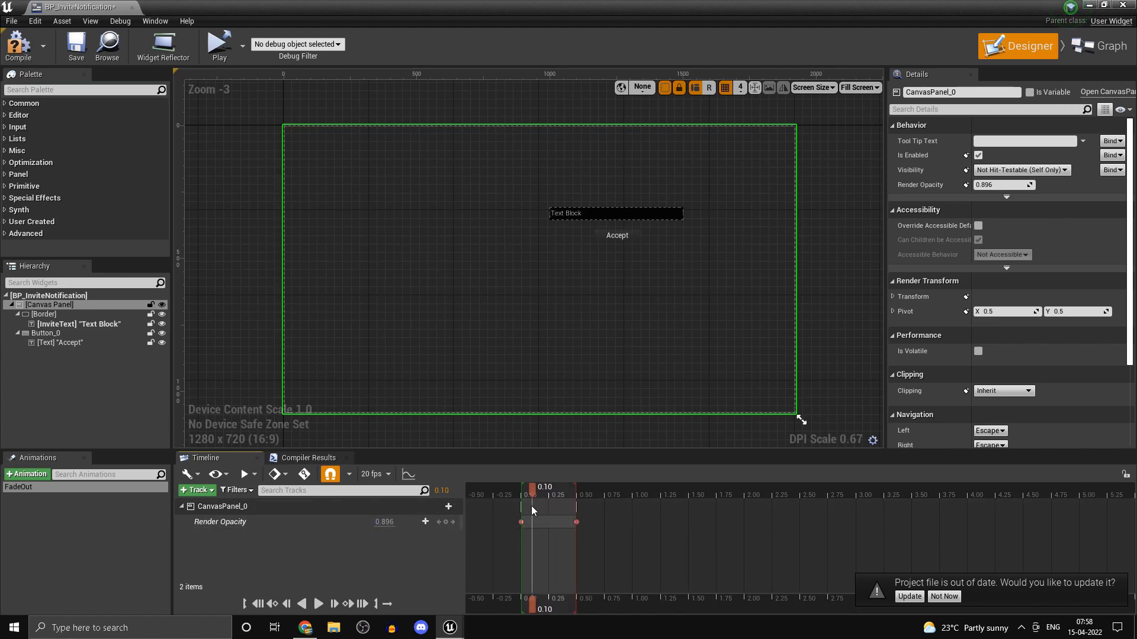
{"action": "left_click", "coordinate": [317, 607]}
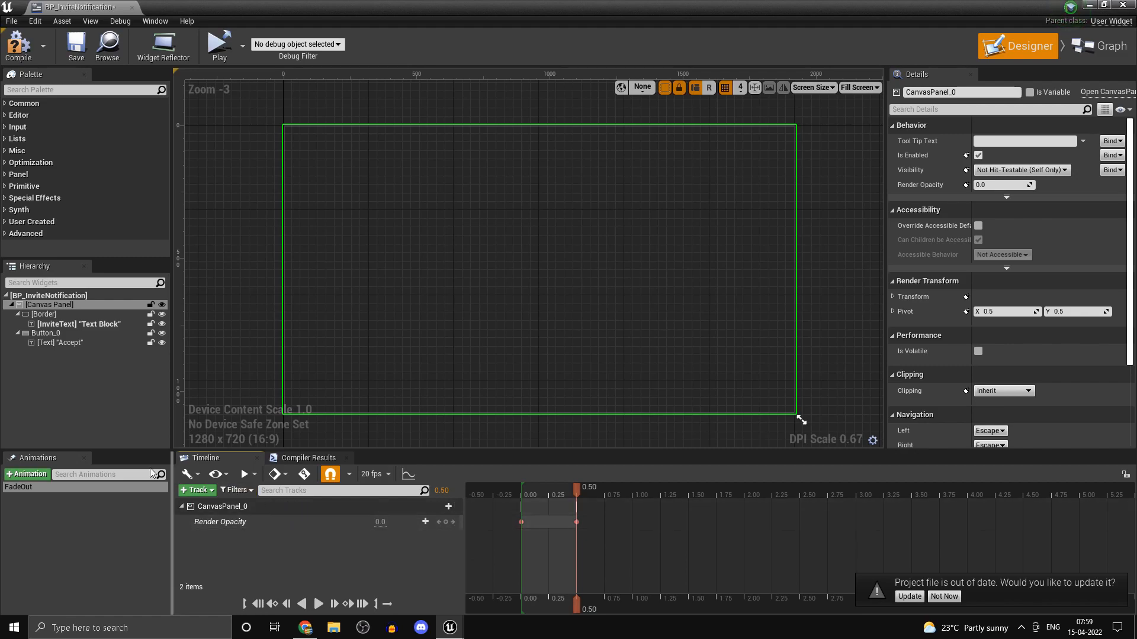
Step: In the Event Graph, add a Play Animation Forward node for FadeOut after the Delay's Completed output, and compile and save the blueprint
{"action": "left_click", "coordinate": [1099, 47]}
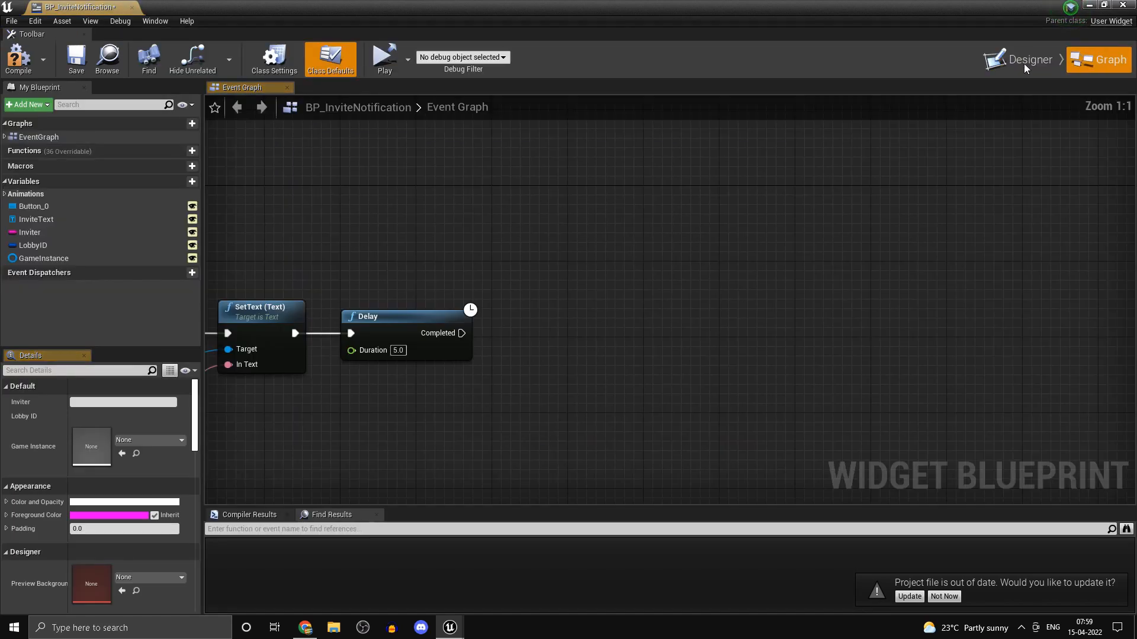
{"action": "right_click_drag", "start_coordinate": [566, 175], "coordinate": [639, 145]}
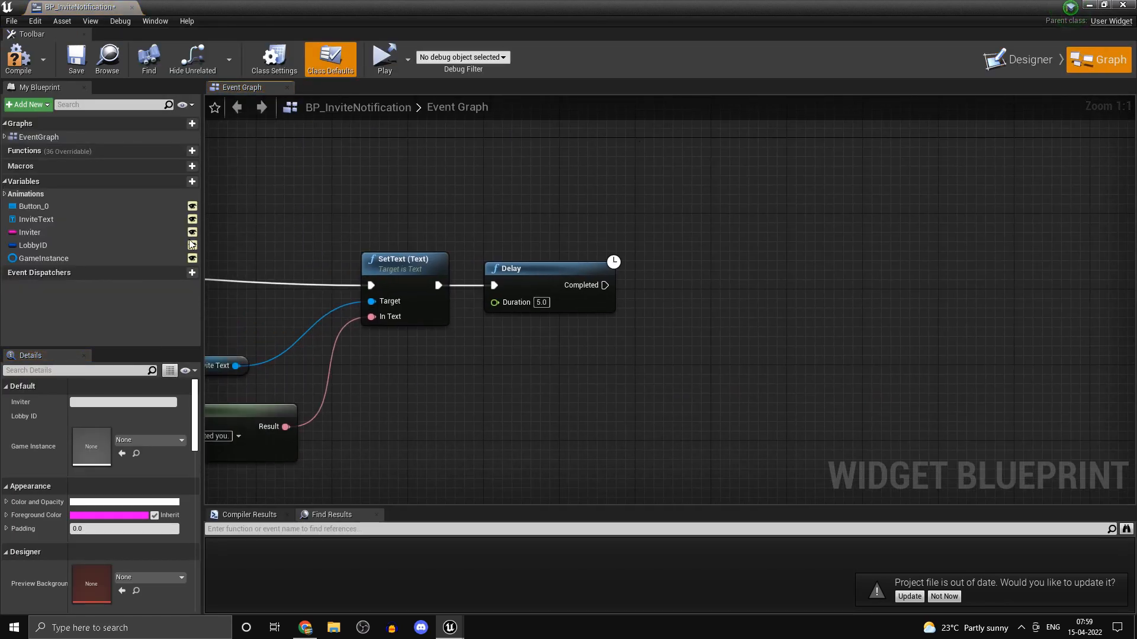
{"action": "left_click", "coordinate": [5, 194]}
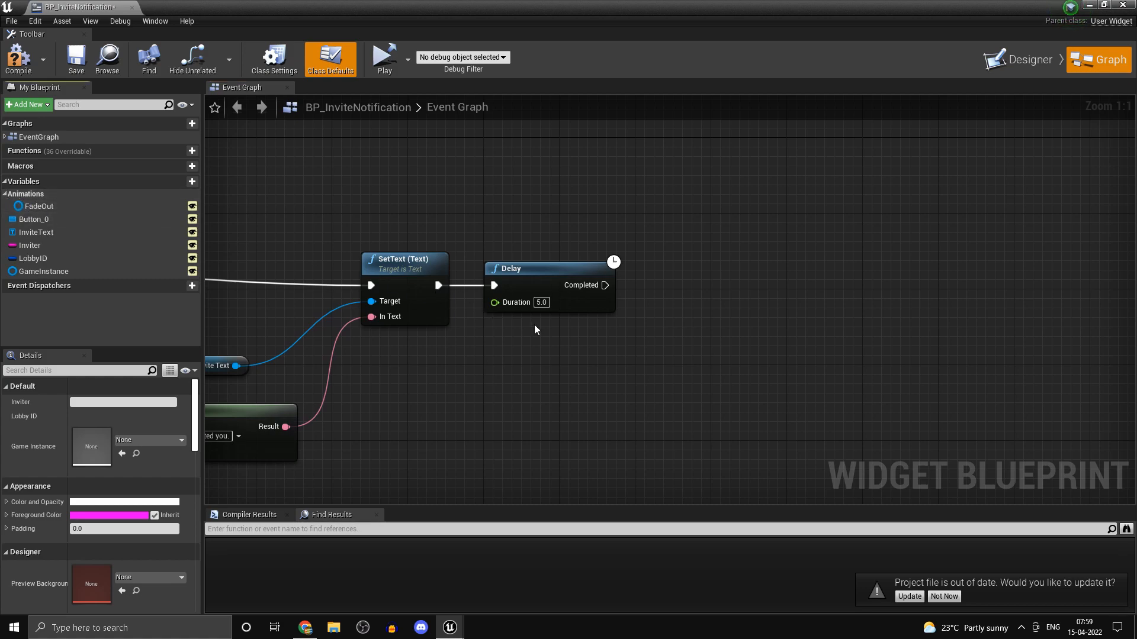
{"action": "left_click_drag", "start_coordinate": [39, 206], "coordinate": [659, 329]}
{"action": "type", "text": "play for"}
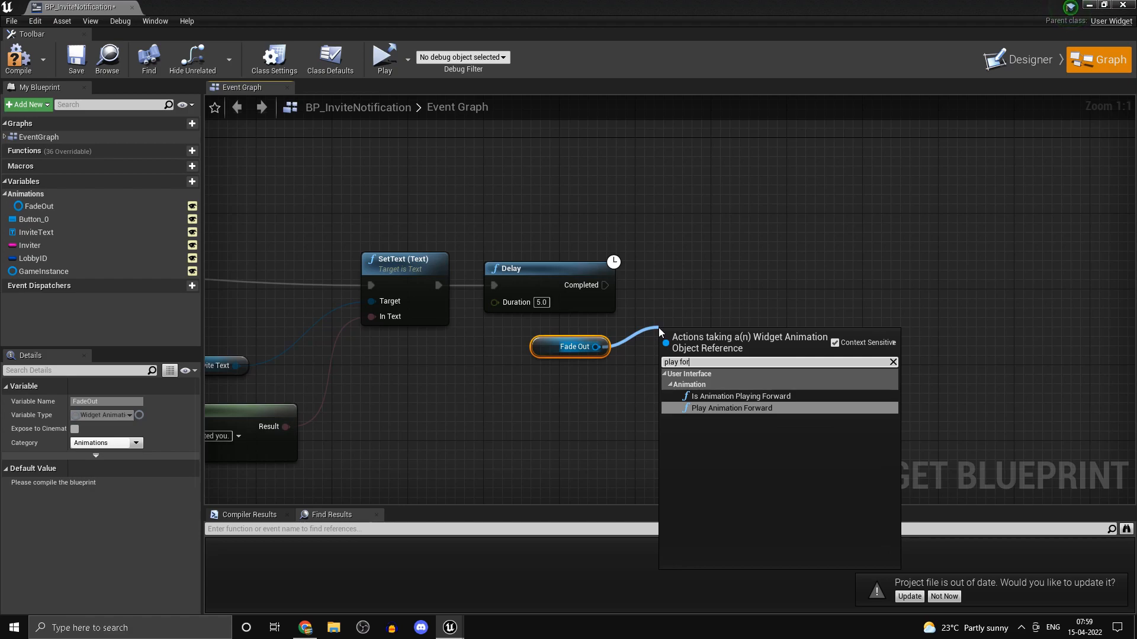
{"action": "key", "text": "Return"}
{"action": "left_click_drag", "start_coordinate": [664, 294], "coordinate": [605, 285]}
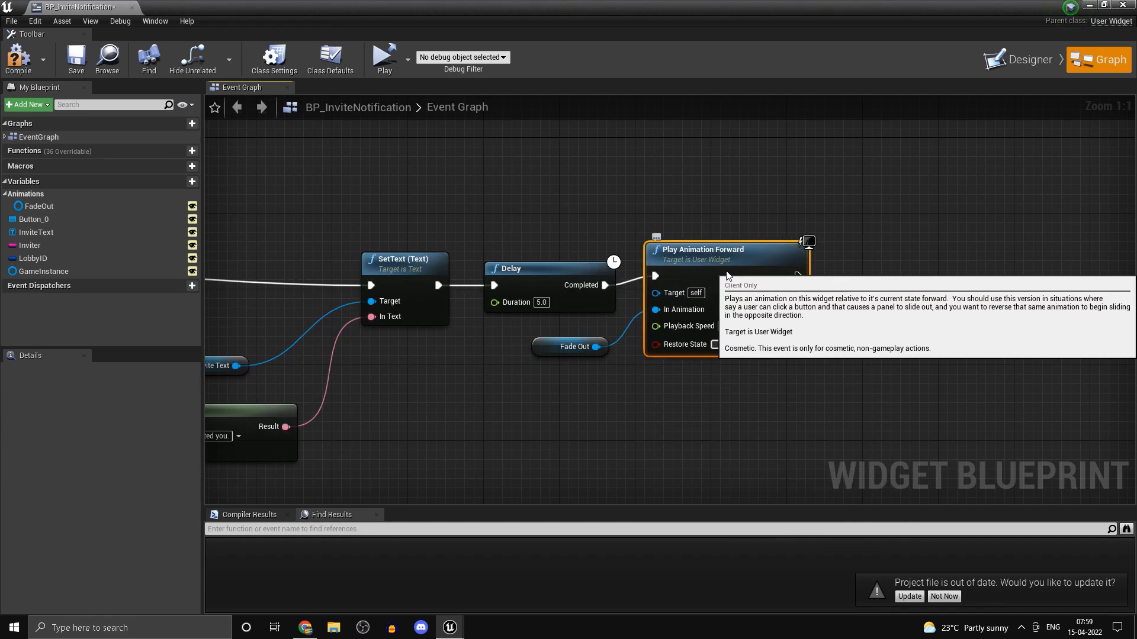
{"action": "left_click_drag", "start_coordinate": [681, 270], "coordinate": [671, 260]}
{"action": "left_click", "coordinate": [18, 59]}
{"action": "left_click", "coordinate": [76, 59]}
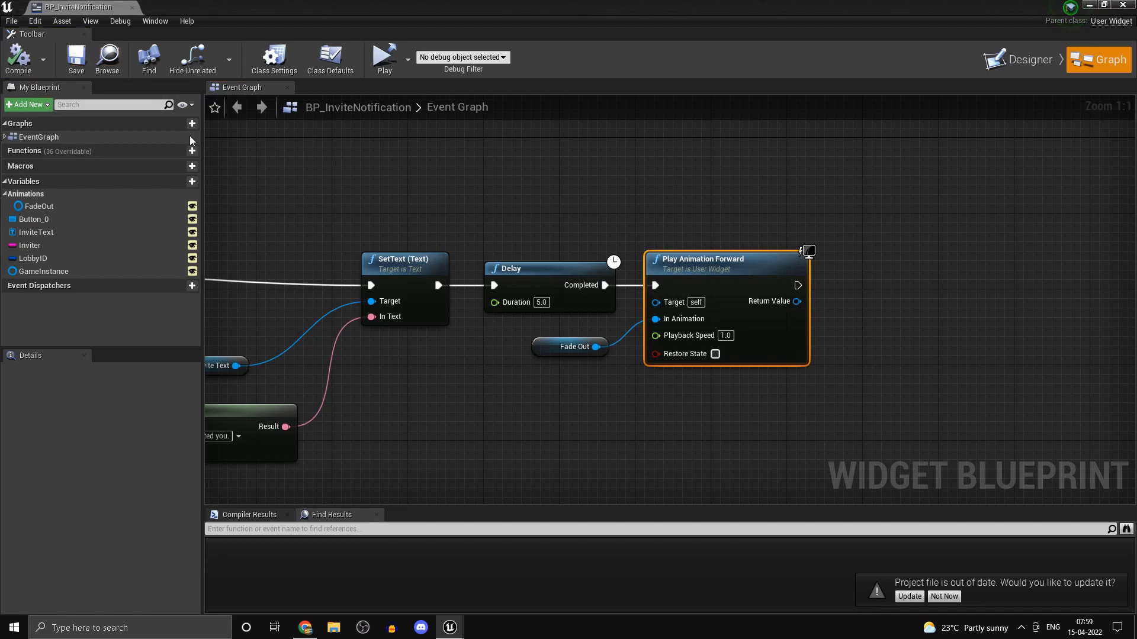
Step: Add an Event On Animation Finished node in the empty area below the On Clicked (Button_0) chain
{"action": "scroll", "coordinate": [574, 178], "scroll_direction": "down", "scroll_amount": 6}
{"action": "right_click_drag", "start_coordinate": [573, 177], "coordinate": [601, 183]}
{"action": "scroll", "coordinate": [522, 278], "scroll_direction": "up", "scroll_amount": 5}
{"action": "right_click_drag", "start_coordinate": [517, 287], "coordinate": [525, 212]}
{"action": "scroll", "coordinate": [519, 311], "scroll_direction": "down", "scroll_amount": 3}
{"action": "right_click_drag", "start_coordinate": [424, 381], "coordinate": [424, 380]}
{"action": "type", "text": "on anima"}
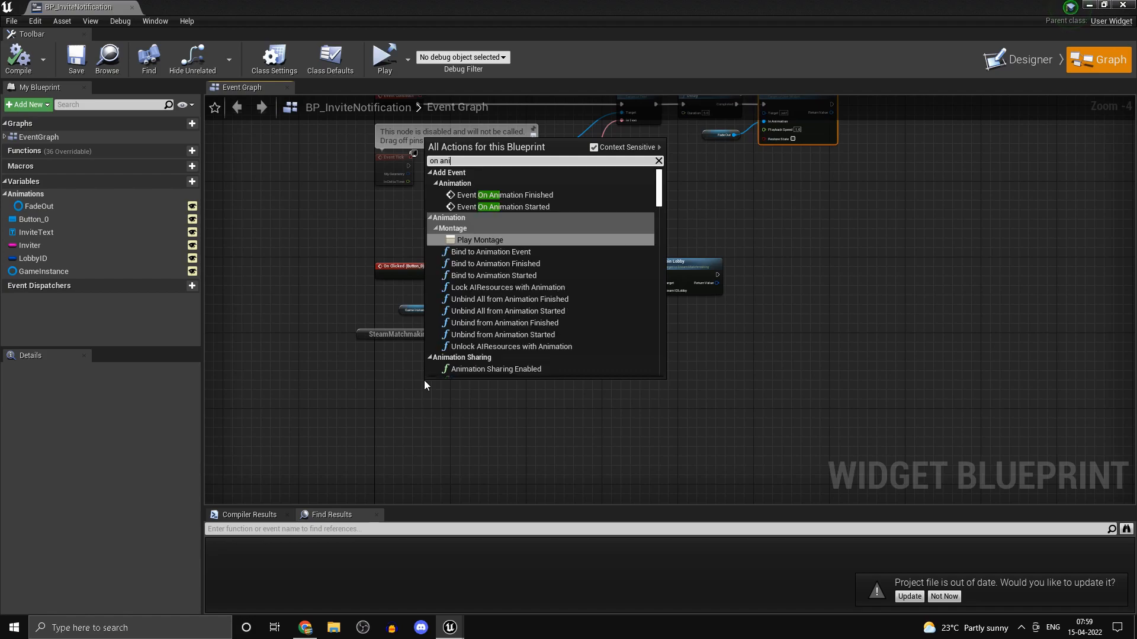
{"action": "key", "text": "Up"}
{"action": "key", "text": "Up"}
{"action": "key", "text": "Return"}
{"action": "scroll", "coordinate": [465, 383], "scroll_direction": "up", "scroll_amount": 2}
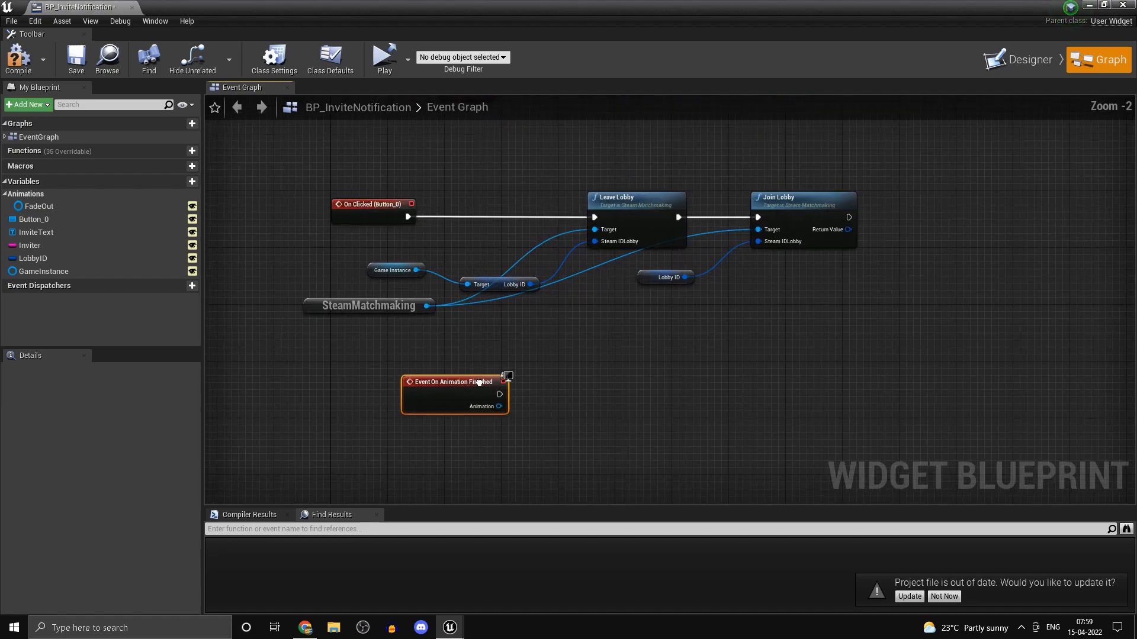
{"action": "right_click_drag", "start_coordinate": [478, 385], "coordinate": [448, 297]}
{"action": "left_click_drag", "start_coordinate": [432, 315], "coordinate": [343, 334]}
{"action": "left_click", "coordinate": [449, 322]}
{"action": "scroll", "coordinate": [450, 322], "scroll_direction": "up", "scroll_amount": 2}
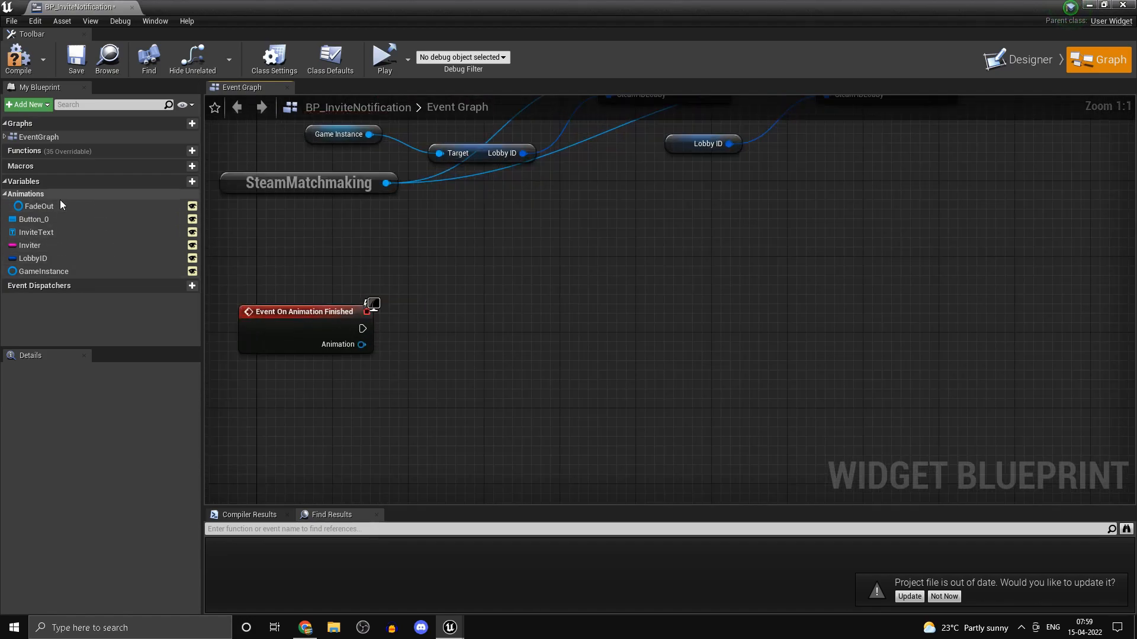
Step: Connect a Remove from Parent node to Event On Animation Finished, and compile and save the blueprint
{"action": "left_click_drag", "start_coordinate": [363, 328], "coordinate": [428, 329]}
{"action": "type", "text": "re"}
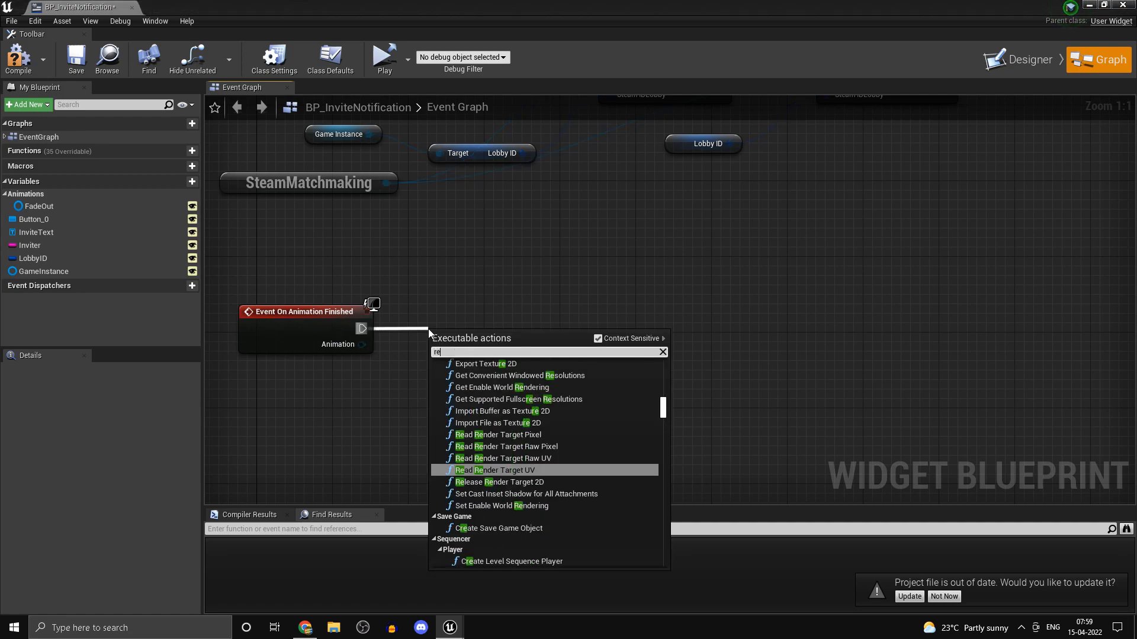
{"action": "type", "text": "move from"}
{"action": "key", "text": "Return"}
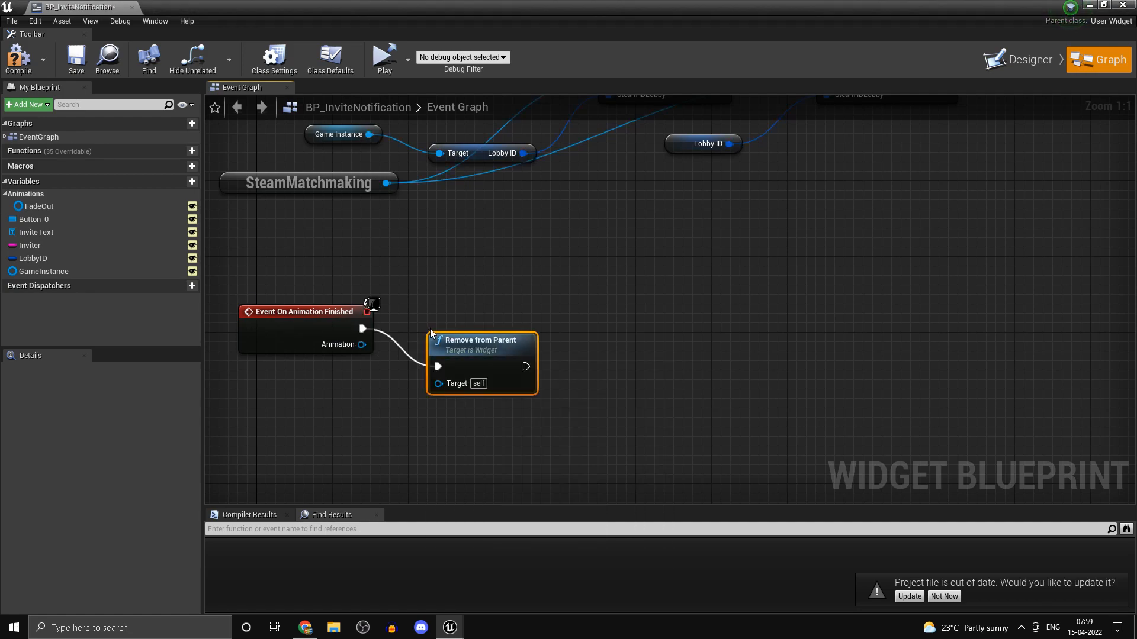
{"action": "left_click", "coordinate": [19, 58]}
{"action": "left_click", "coordinate": [76, 58]}
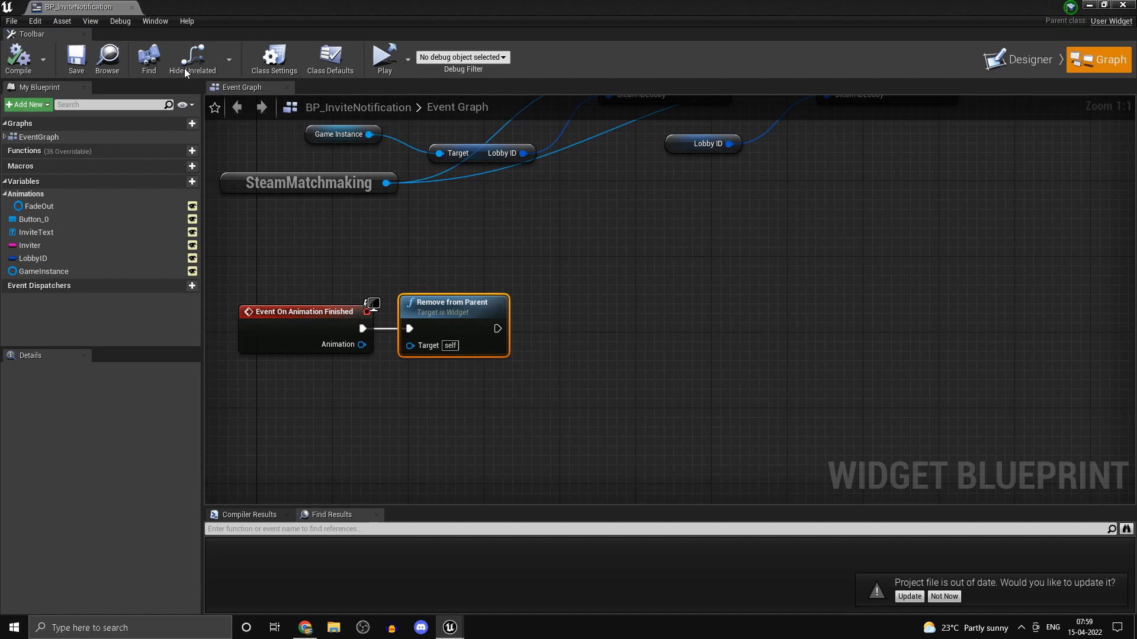
Step: Close the BP_InviteNotification editor and create a folder named Character in ActualContent/Blueprints
{"action": "left_click", "coordinate": [1122, 5]}
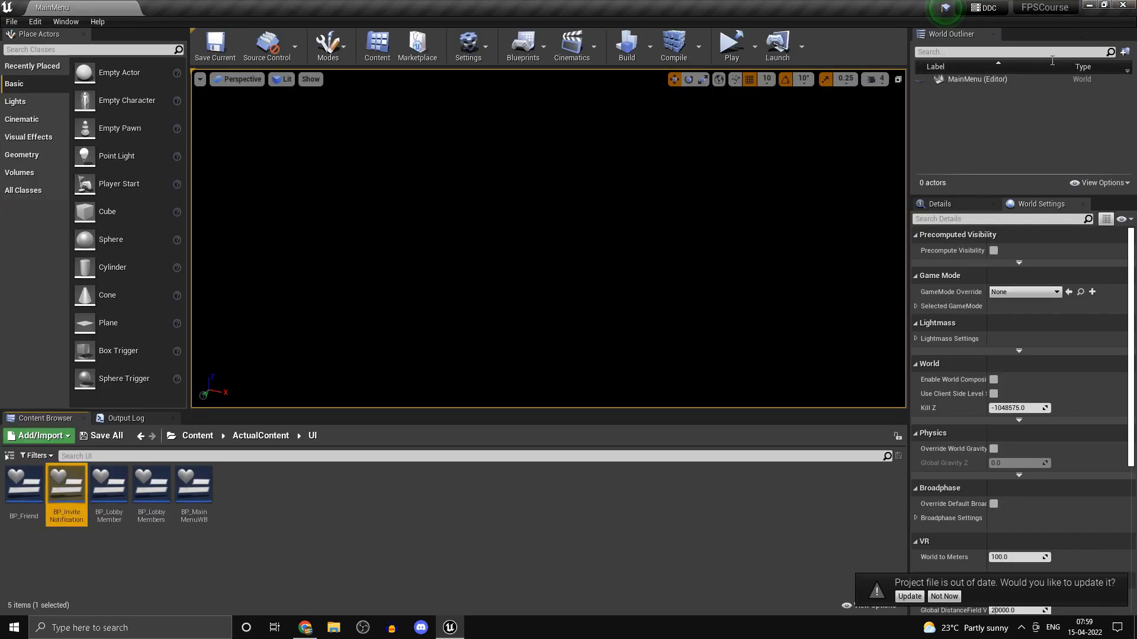
{"action": "left_click", "coordinate": [184, 438]}
{"action": "double_click", "coordinate": [24, 482]}
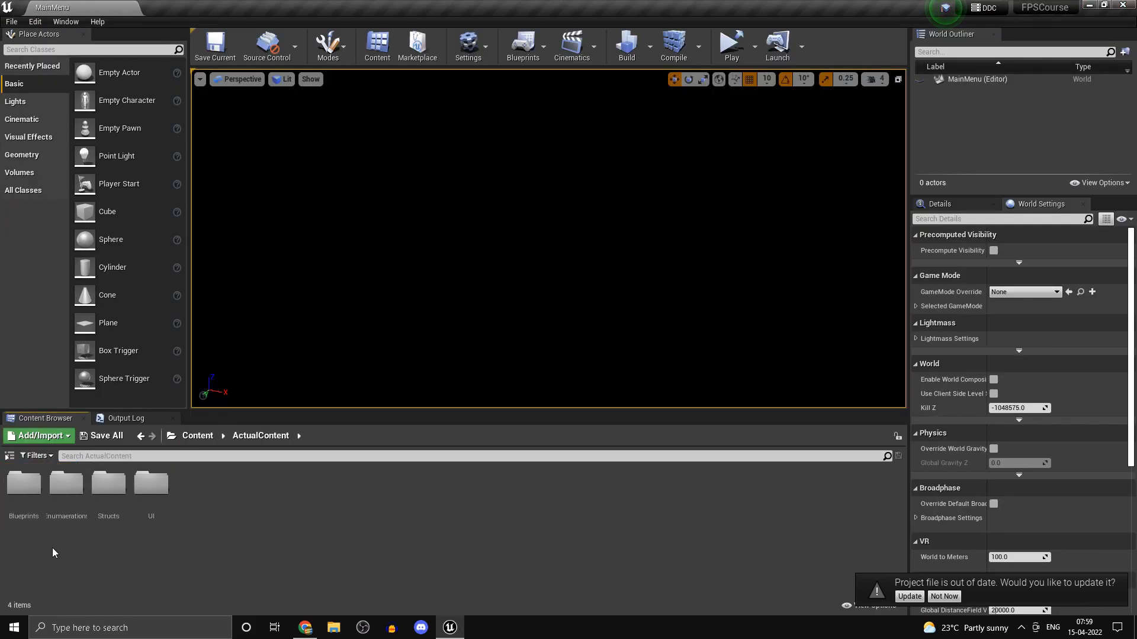
{"action": "double_click", "coordinate": [24, 482]}
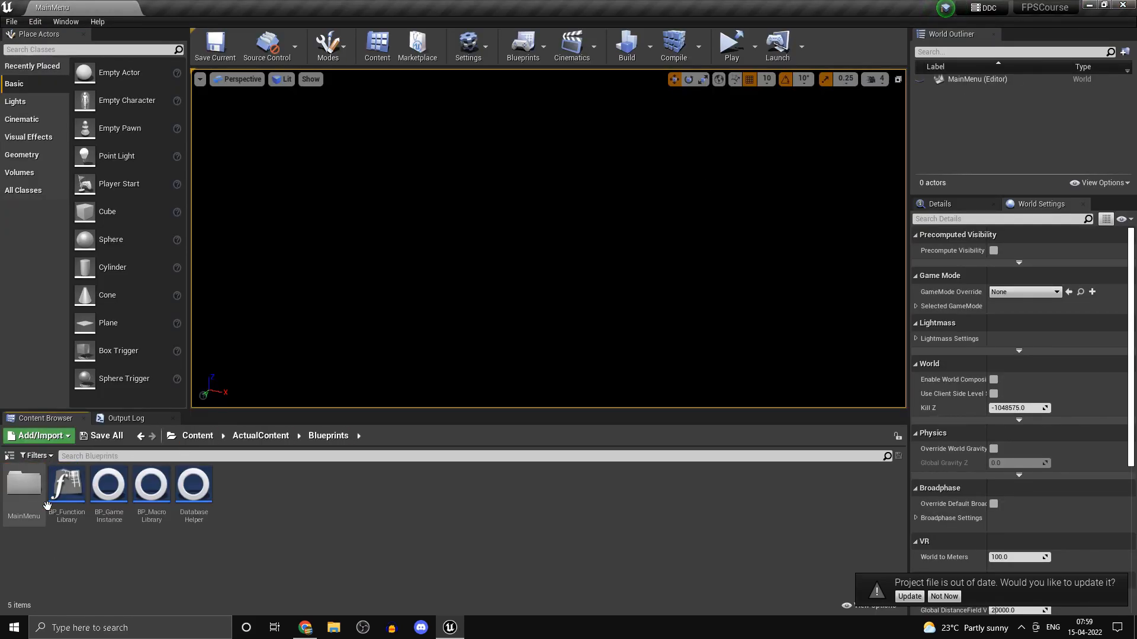
{"action": "right_click", "coordinate": [346, 522]}
{"action": "left_click", "coordinate": [345, 159]}
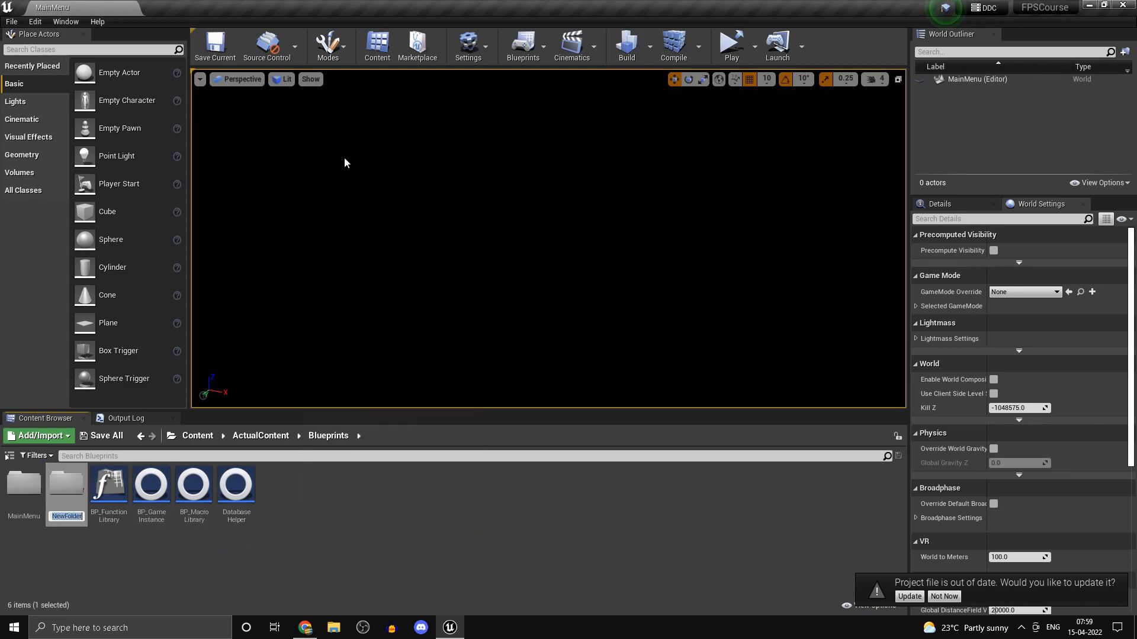
{"action": "type", "text": "Character"}
{"action": "key", "text": "Return"}
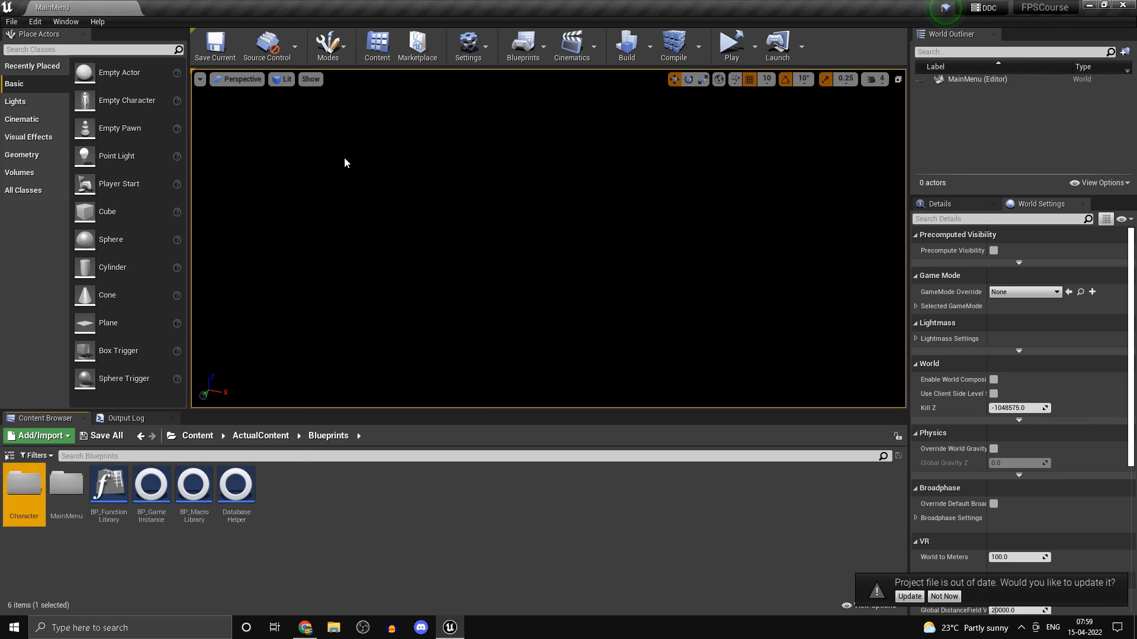
{"action": "left_click", "coordinate": [319, 481]}
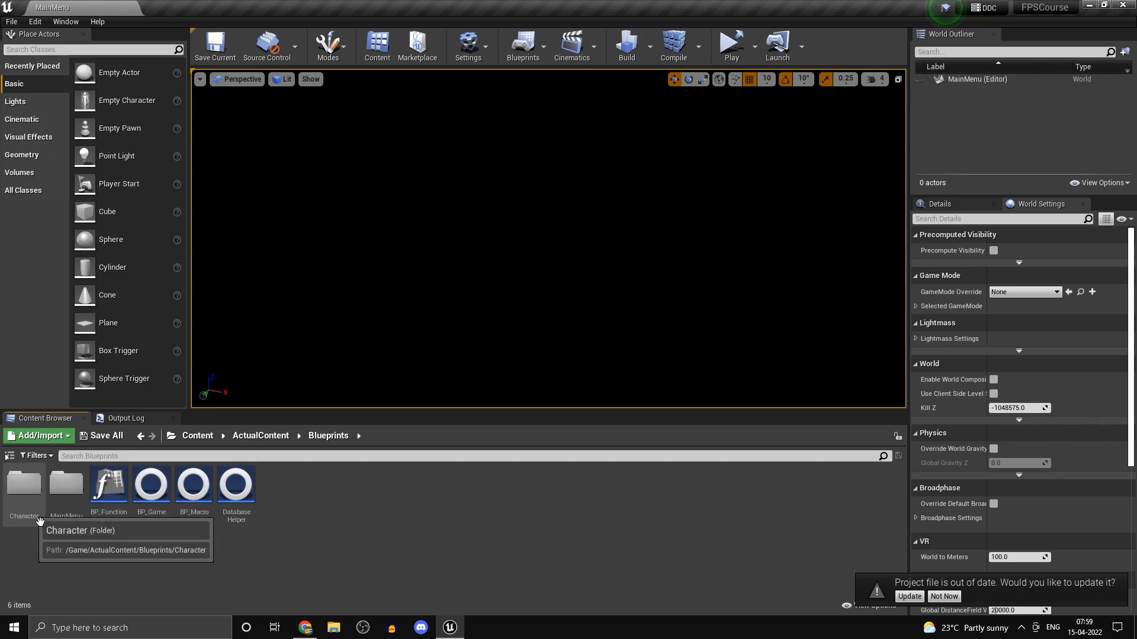
Step: In the Character folder, create a Blueprint Class with parent Character named BP_Character, and save all assets
{"action": "double_click", "coordinate": [25, 492]}
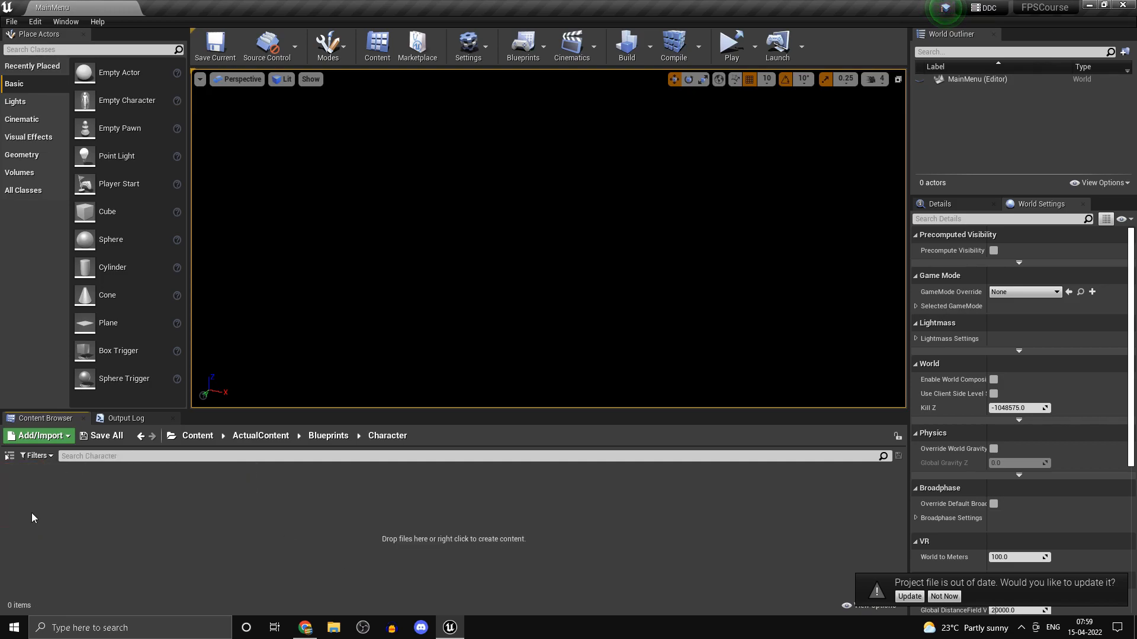
{"action": "right_click", "coordinate": [113, 499]}
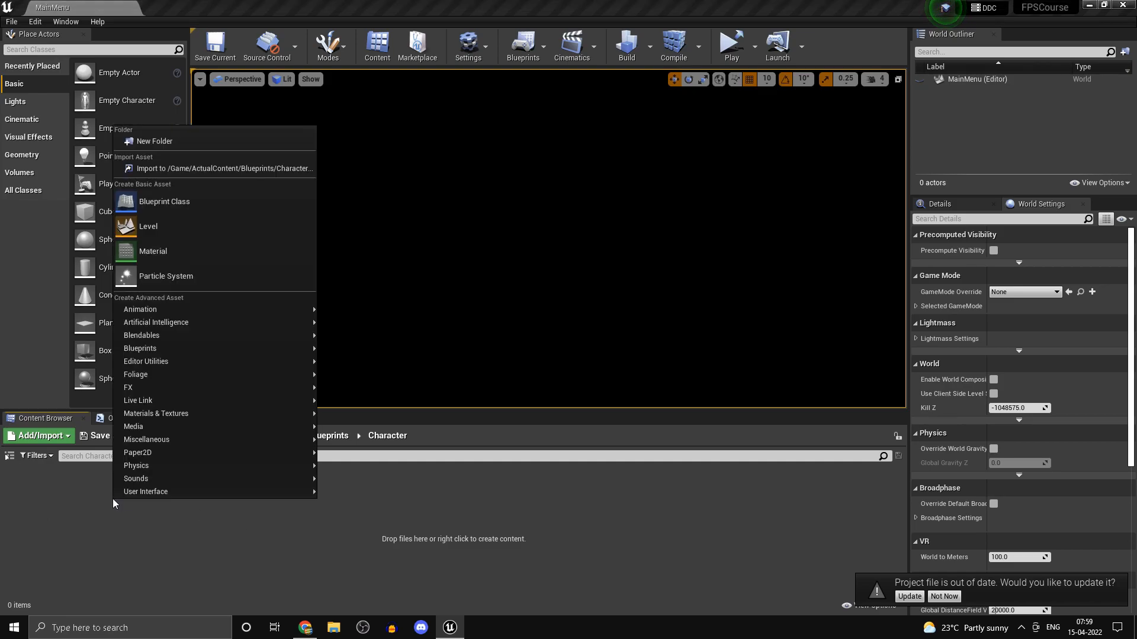
{"action": "left_click", "coordinate": [216, 212]}
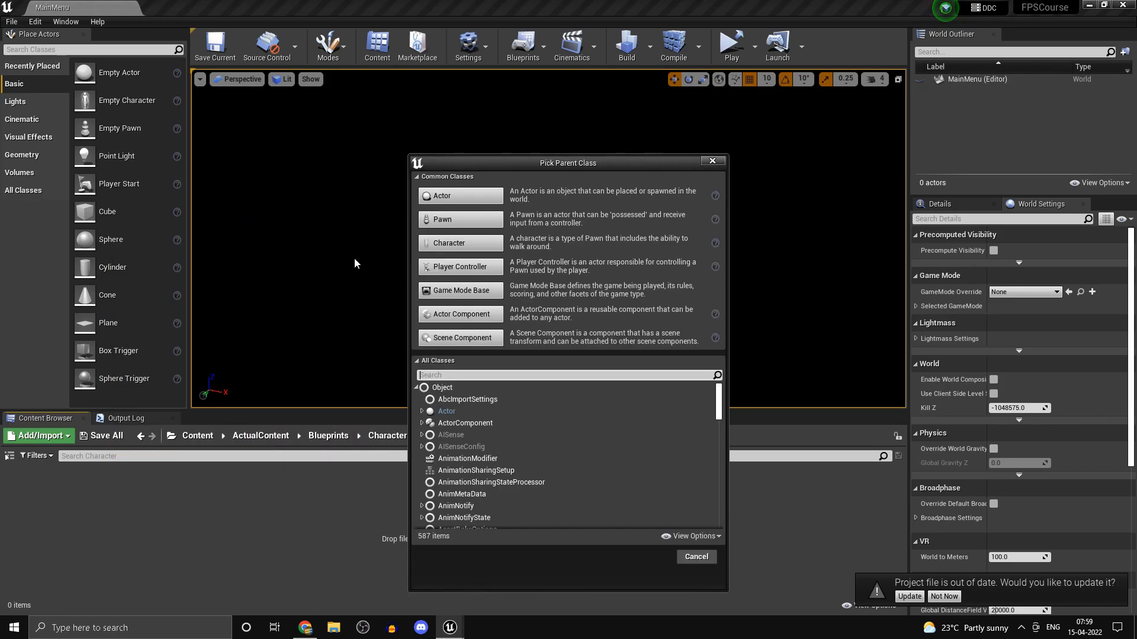
{"action": "left_click", "coordinate": [480, 250]}
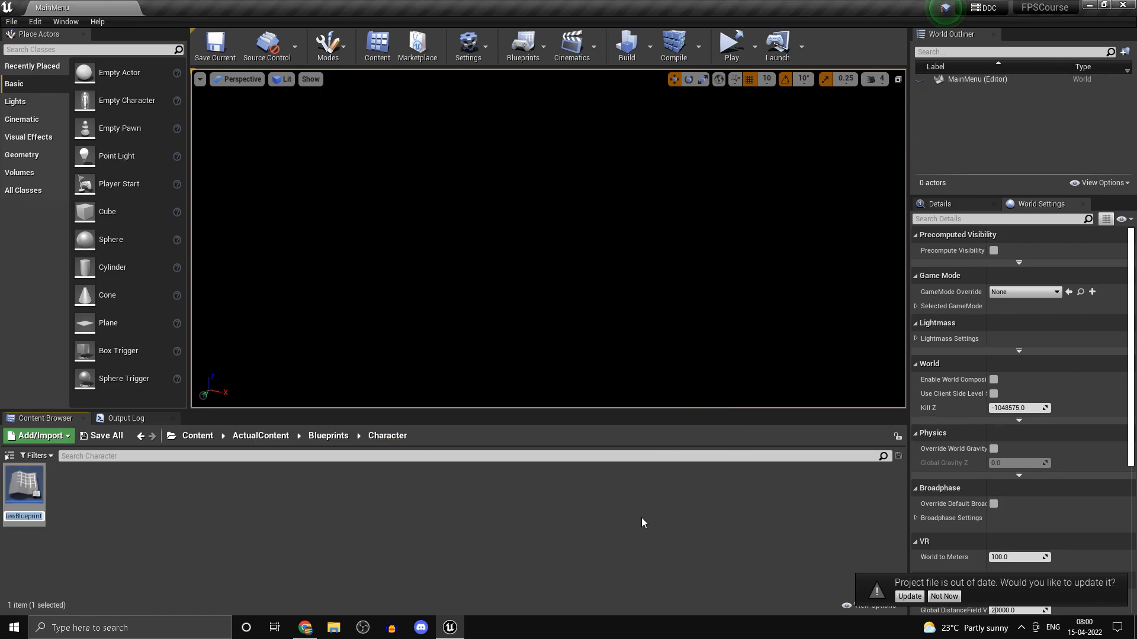
{"action": "type", "text": "BP_Character"}
{"action": "key", "text": "Return"}
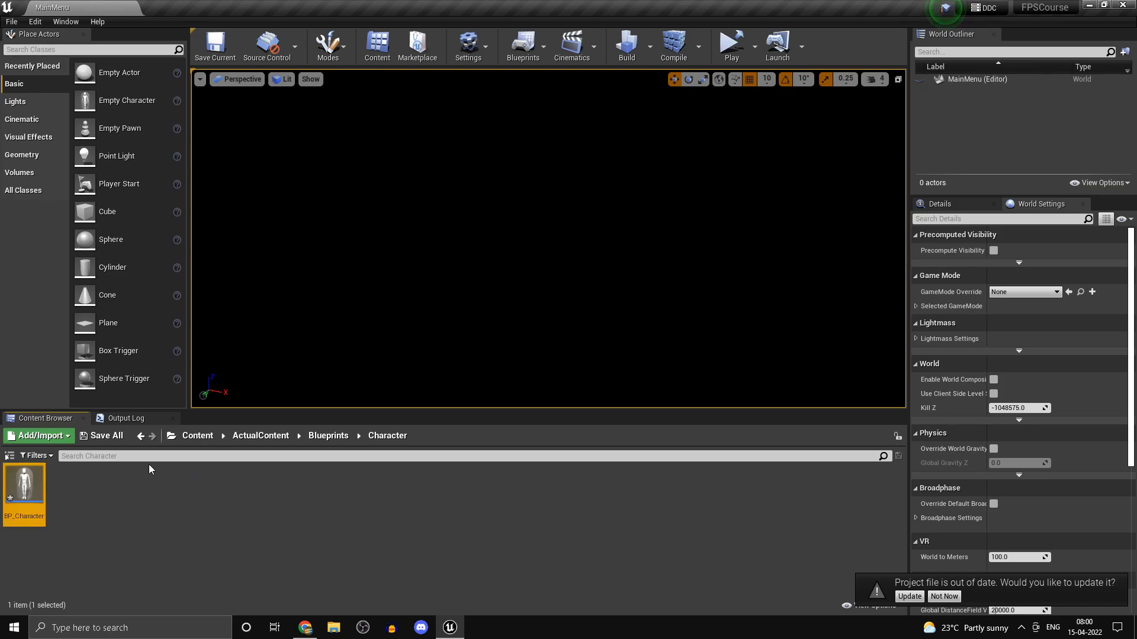
{"action": "left_click", "coordinate": [122, 433]}
{"action": "left_click", "coordinate": [670, 421]}
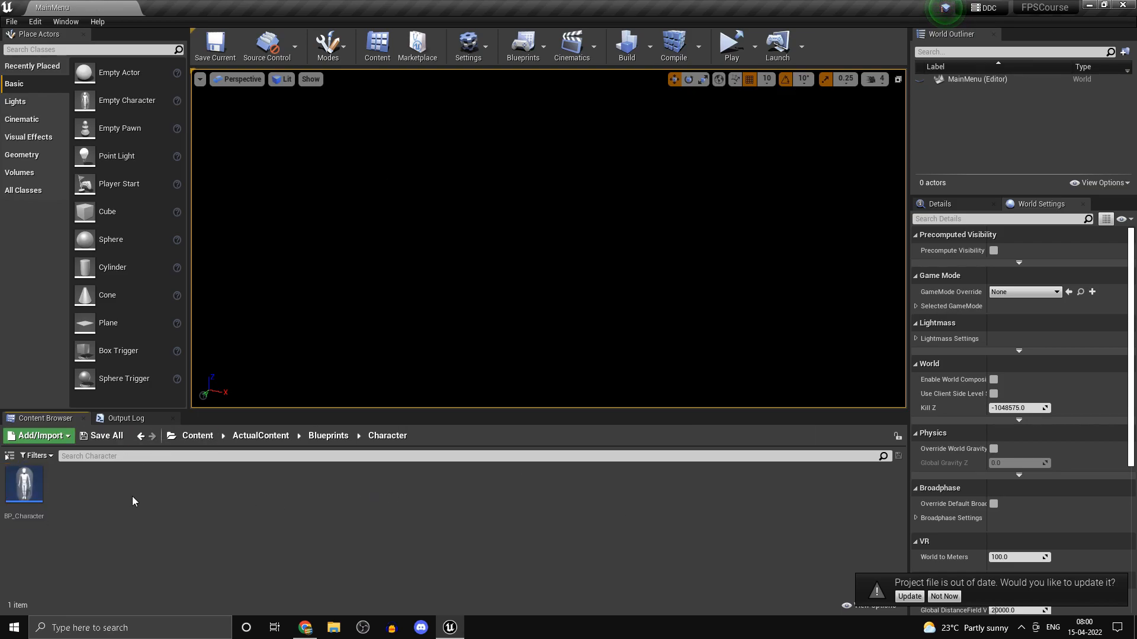
Step: Open BP_Character, add a Scene component named Pivot, and place it directly under the Capsule Component
{"action": "double_click", "coordinate": [45, 495]}
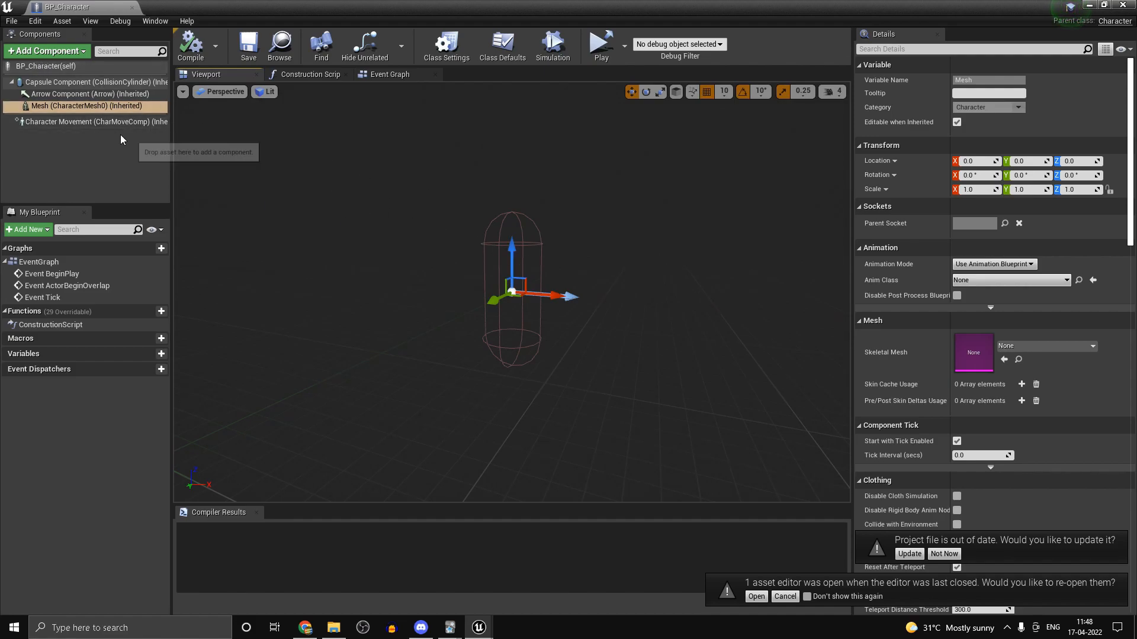
{"action": "left_click", "coordinate": [56, 52]}
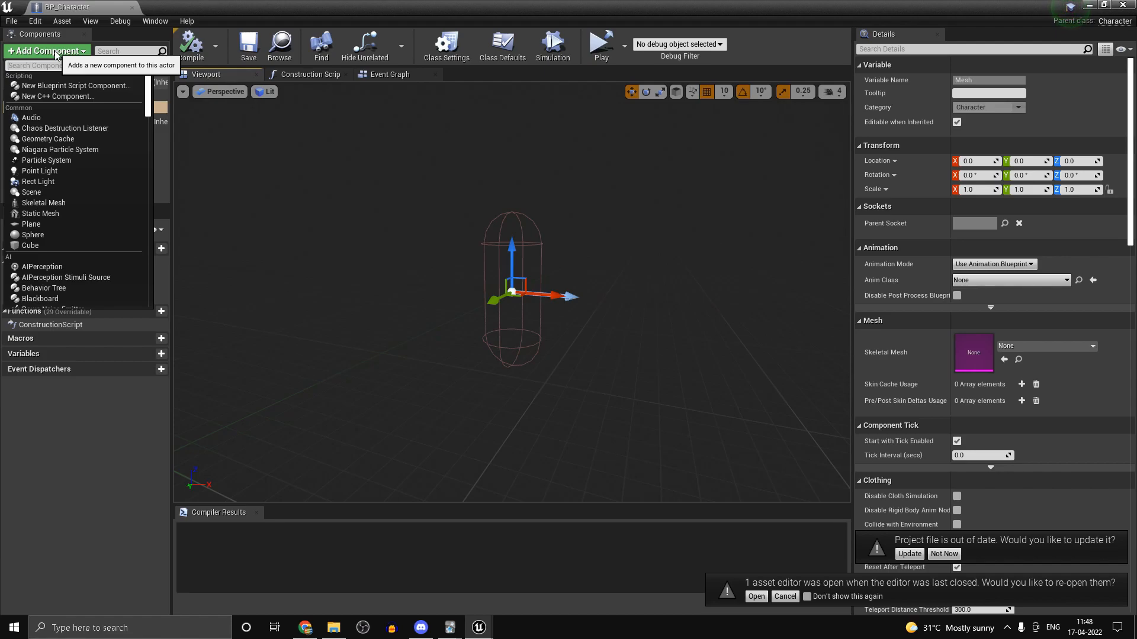
{"action": "type", "text": "sc"}
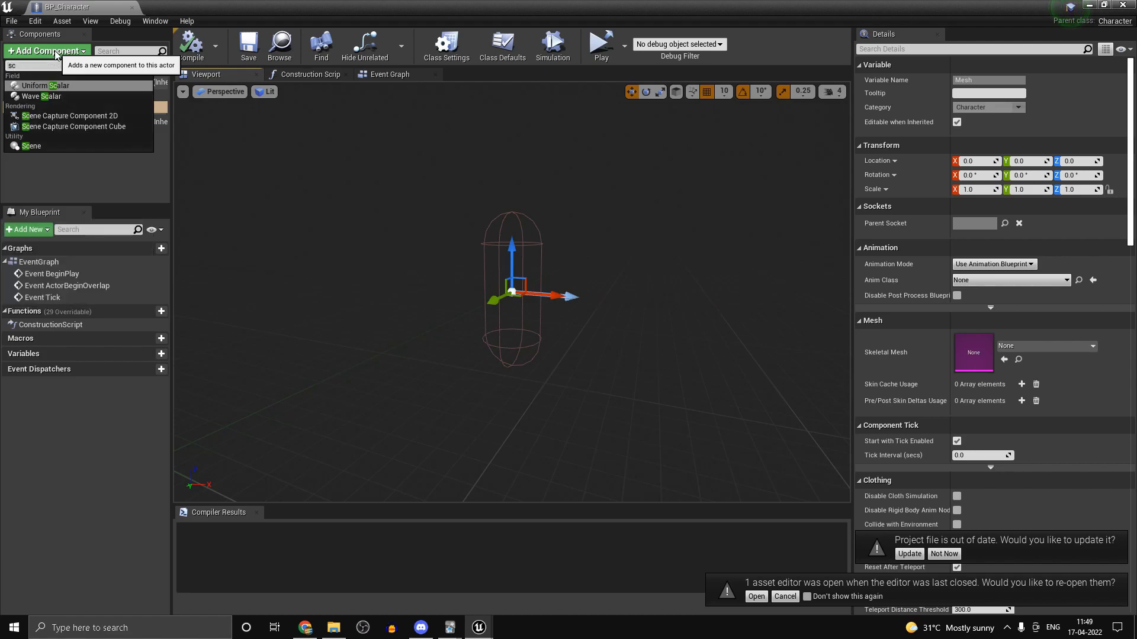
{"action": "left_click", "coordinate": [42, 146]}
{"action": "type", "text": "Pivot"}
{"action": "key", "text": "Return"}
{"action": "left_click_drag", "start_coordinate": [72, 122], "coordinate": [69, 110]}
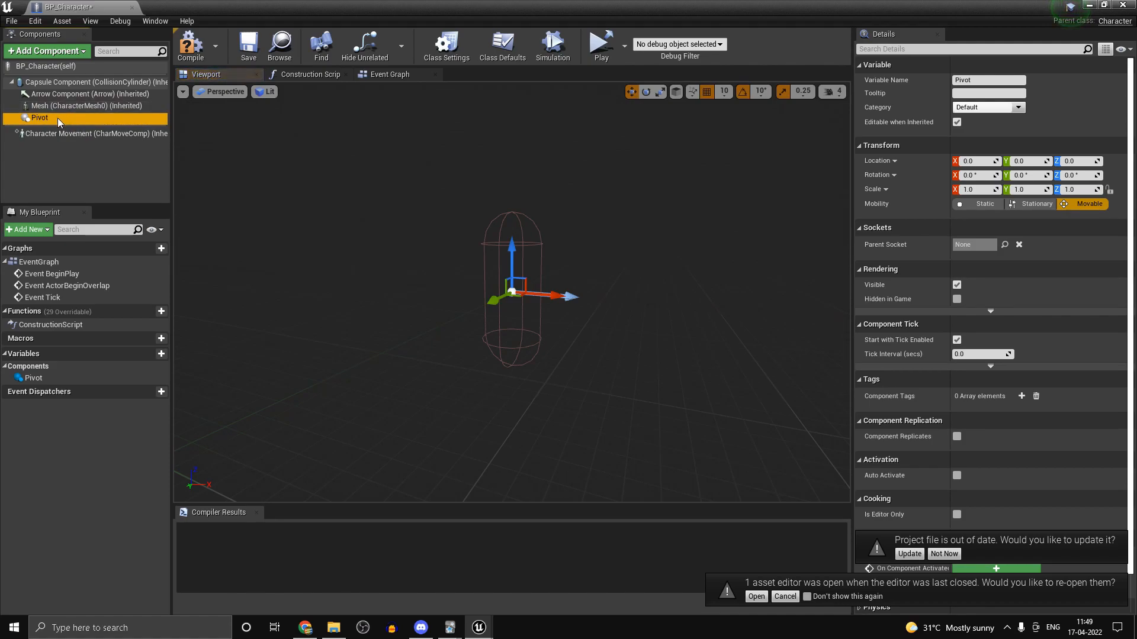
Step: Add a Camera component and make it a child of Pivot
{"action": "left_click", "coordinate": [55, 53]}
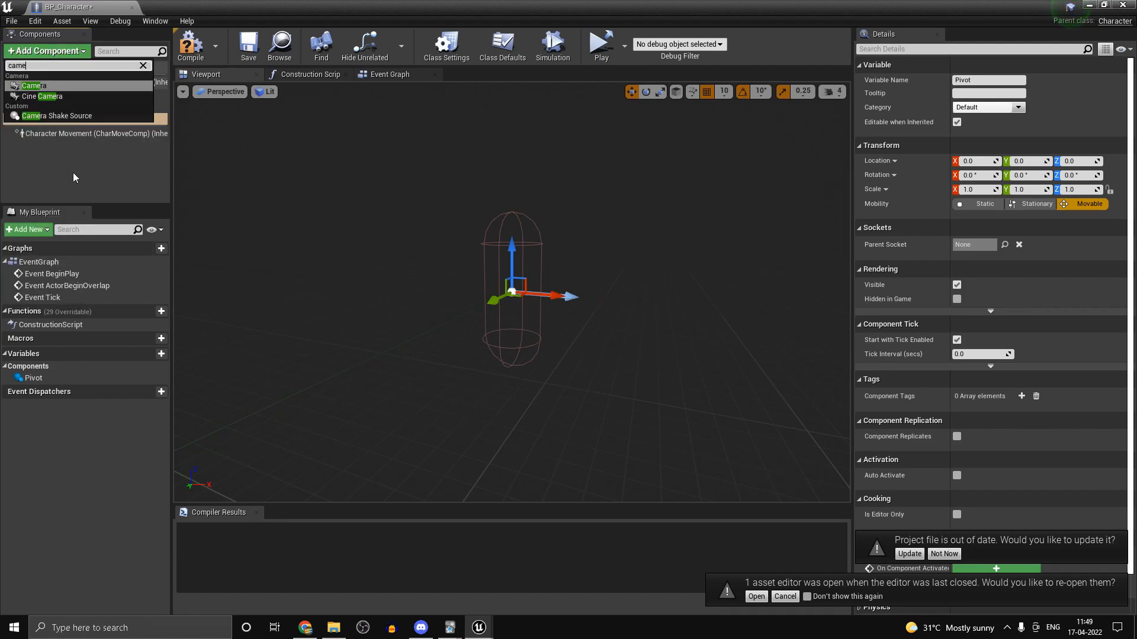
{"action": "left_click", "coordinate": [73, 177]}
{"action": "left_click", "coordinate": [64, 51]}
{"action": "type", "text": "ca"}
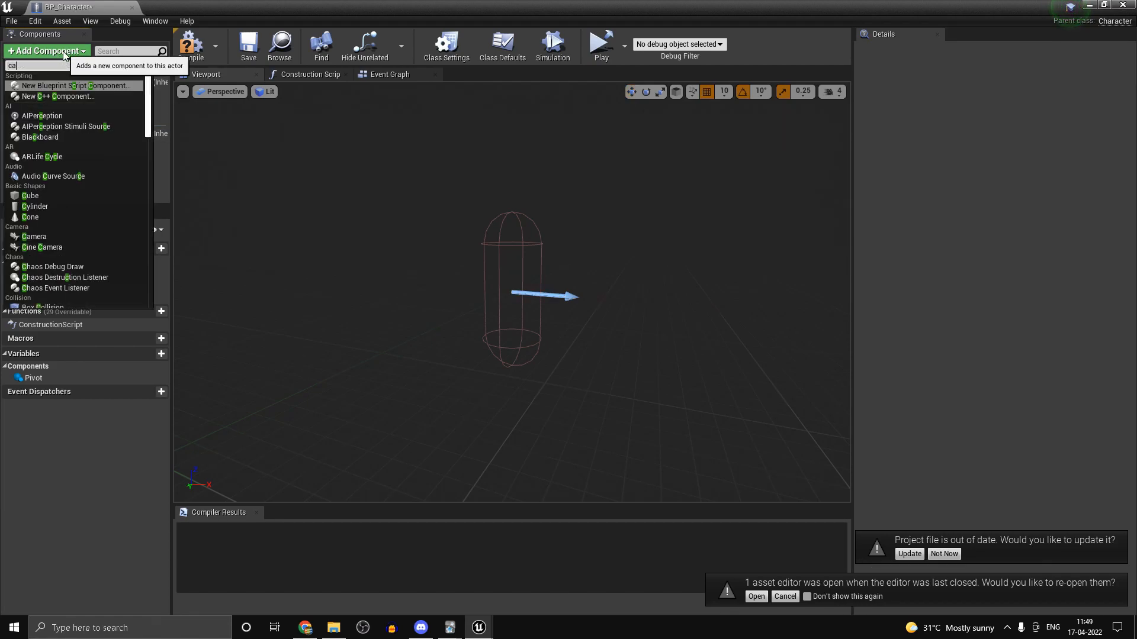
{"action": "type", "text": "me"}
{"action": "left_click", "coordinate": [58, 87]}
{"action": "left_click", "coordinate": [52, 171]}
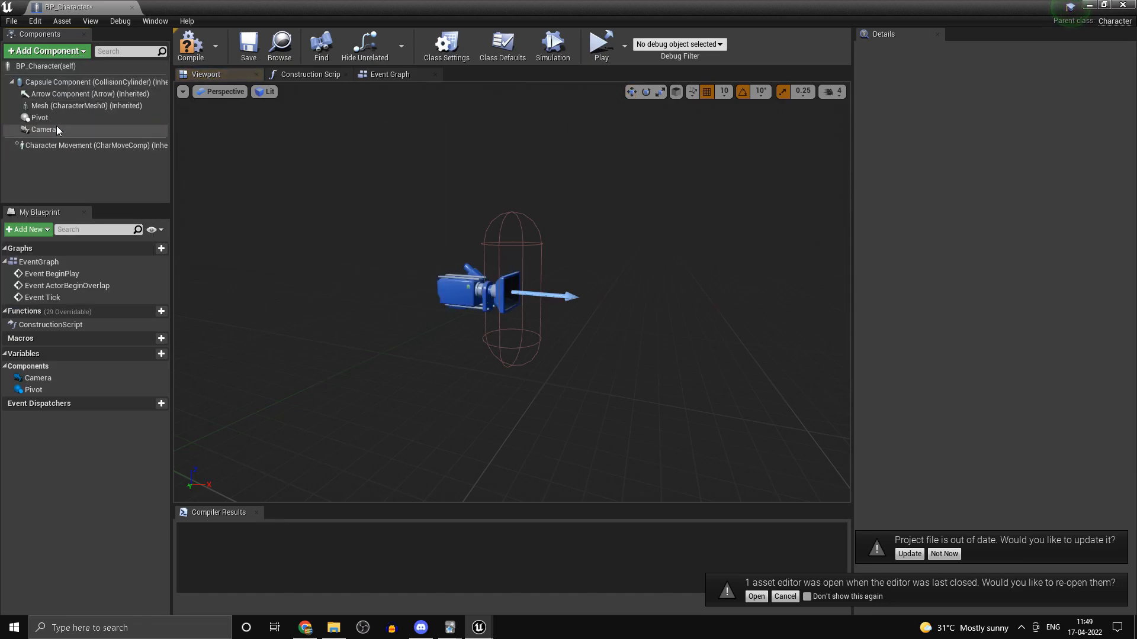
{"action": "left_click_drag", "start_coordinate": [57, 130], "coordinate": [56, 119]}
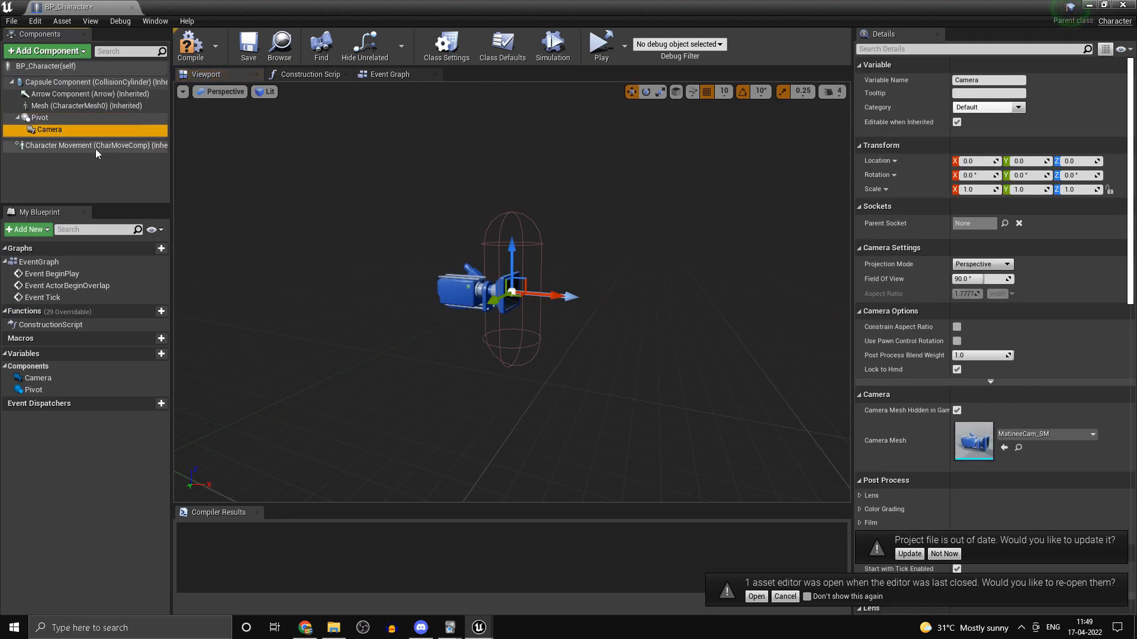
Step: Add a Skeletal Mesh component as a child of the Camera
{"action": "left_click", "coordinate": [47, 51]}
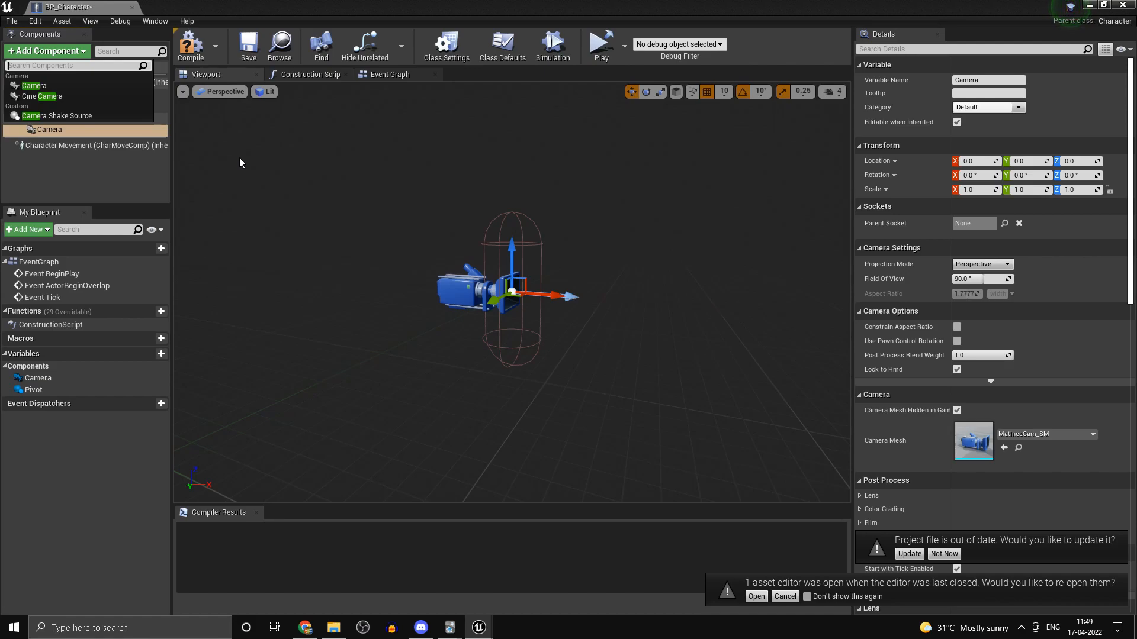
{"action": "type", "text": "ske"}
{"action": "left_click", "coordinate": [43, 124]}
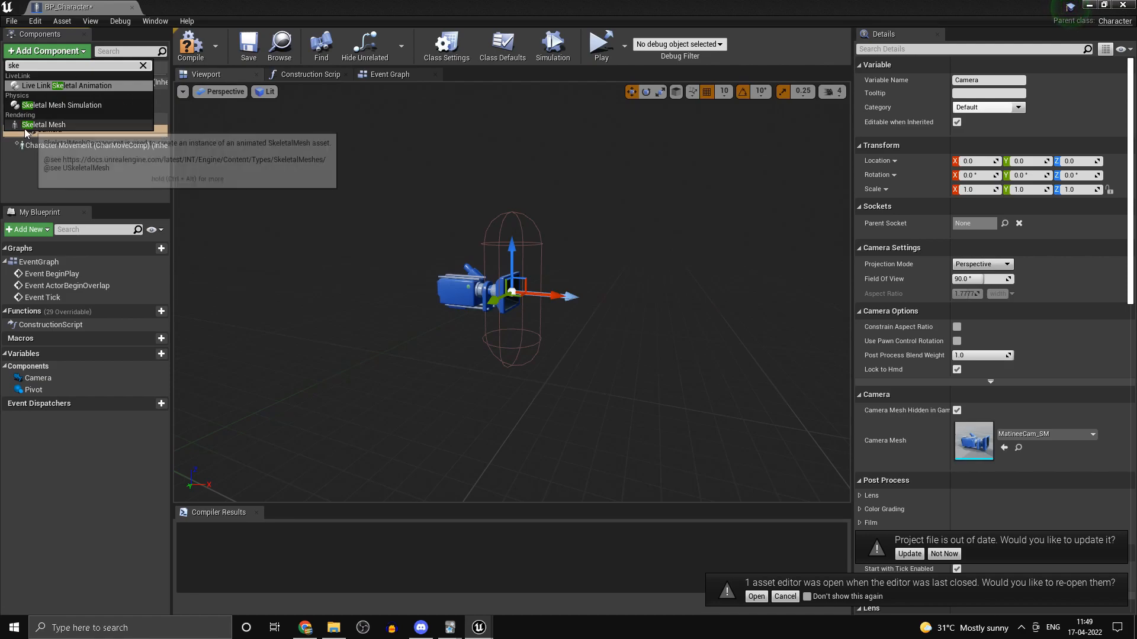
{"action": "left_click", "coordinate": [71, 177]}
{"action": "left_click", "coordinate": [69, 142]}
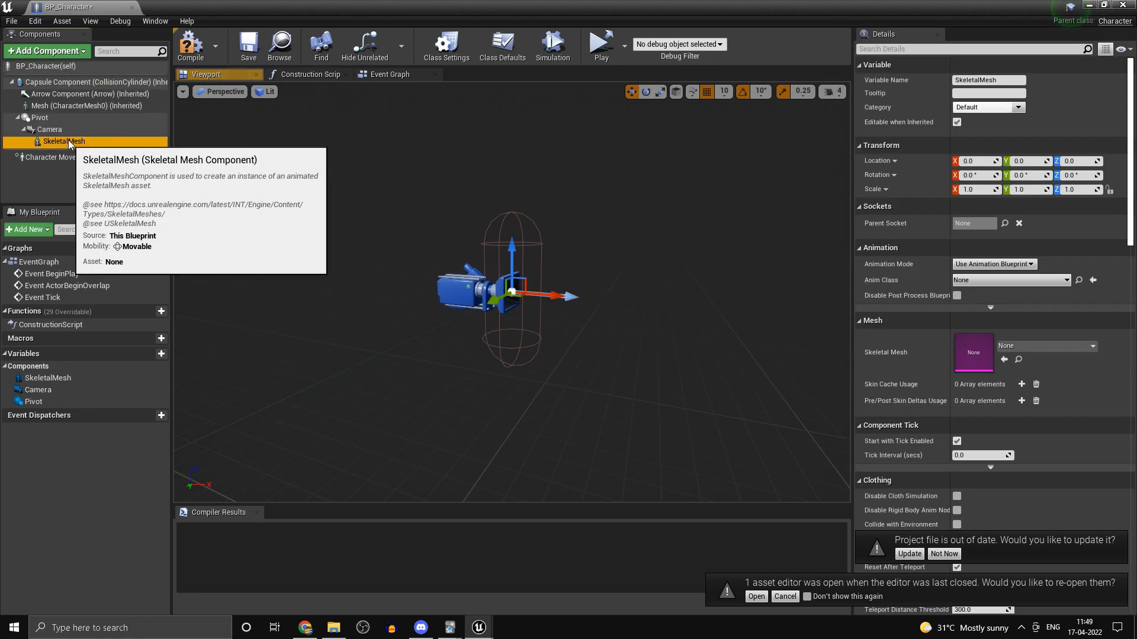
Step: Examine the settings of the SkeletalMesh, Camera, Pivot and inherited Mesh components, including the Mesh's skeletal mesh choices
{"action": "left_click", "coordinate": [68, 130]}
{"action": "left_click", "coordinate": [67, 141]}
{"action": "left_click", "coordinate": [81, 128]}
{"action": "left_click", "coordinate": [76, 117]}
{"action": "left_click", "coordinate": [71, 129]}
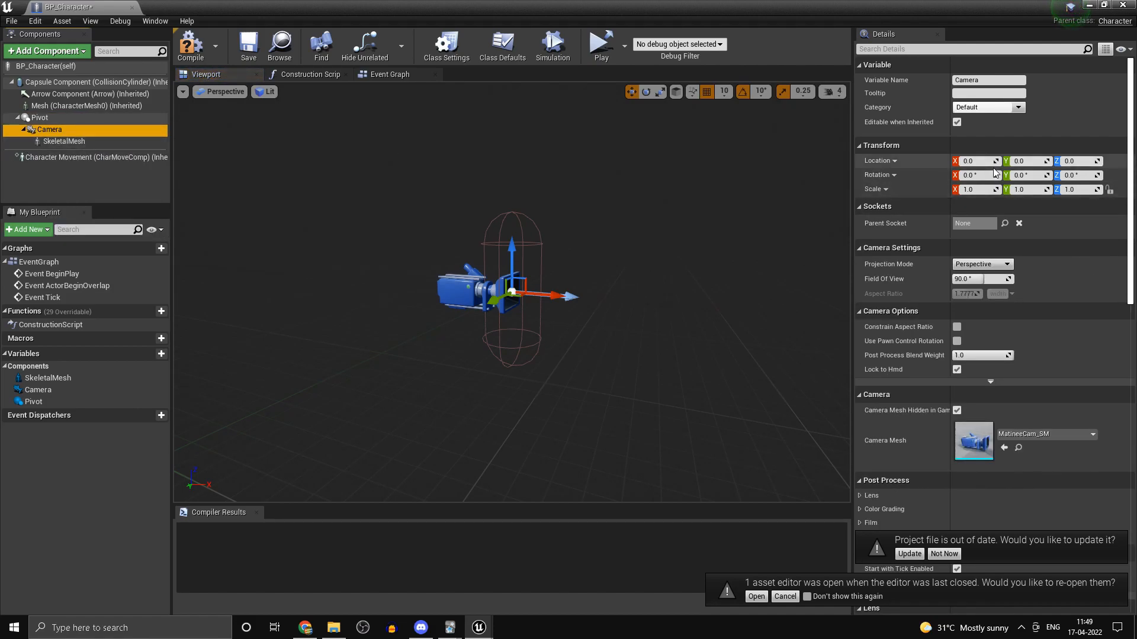
{"action": "left_click", "coordinate": [62, 140]}
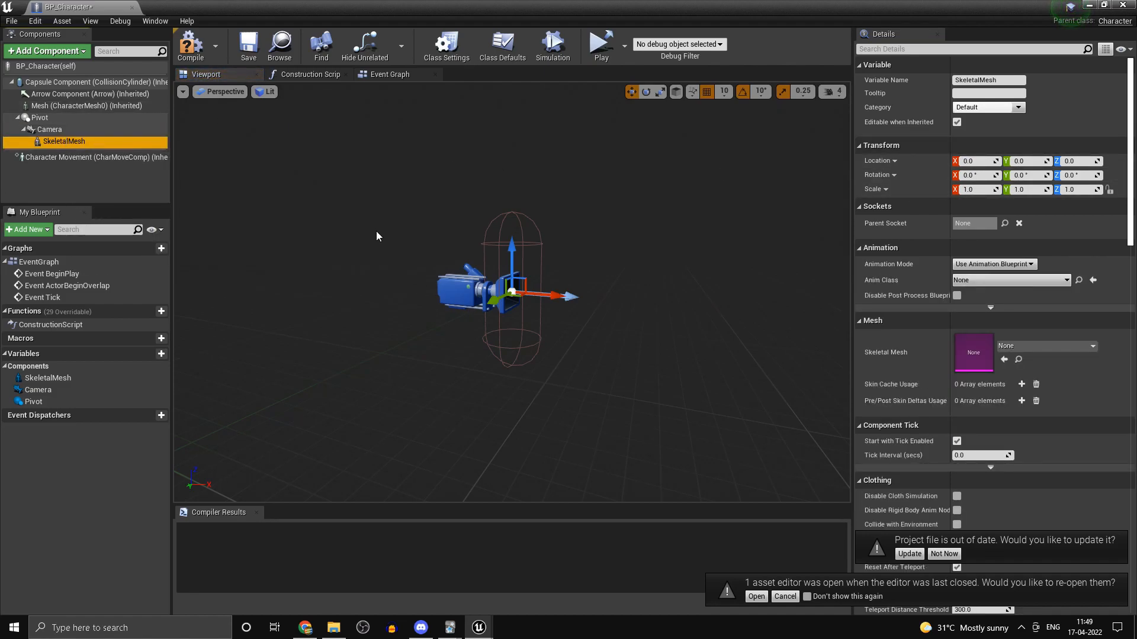
{"action": "left_click", "coordinate": [49, 129]}
{"action": "left_click", "coordinate": [39, 118]}
{"action": "left_click", "coordinate": [59, 105]}
{"action": "left_click", "coordinate": [1039, 343]}
{"action": "key", "text": "Escape"}
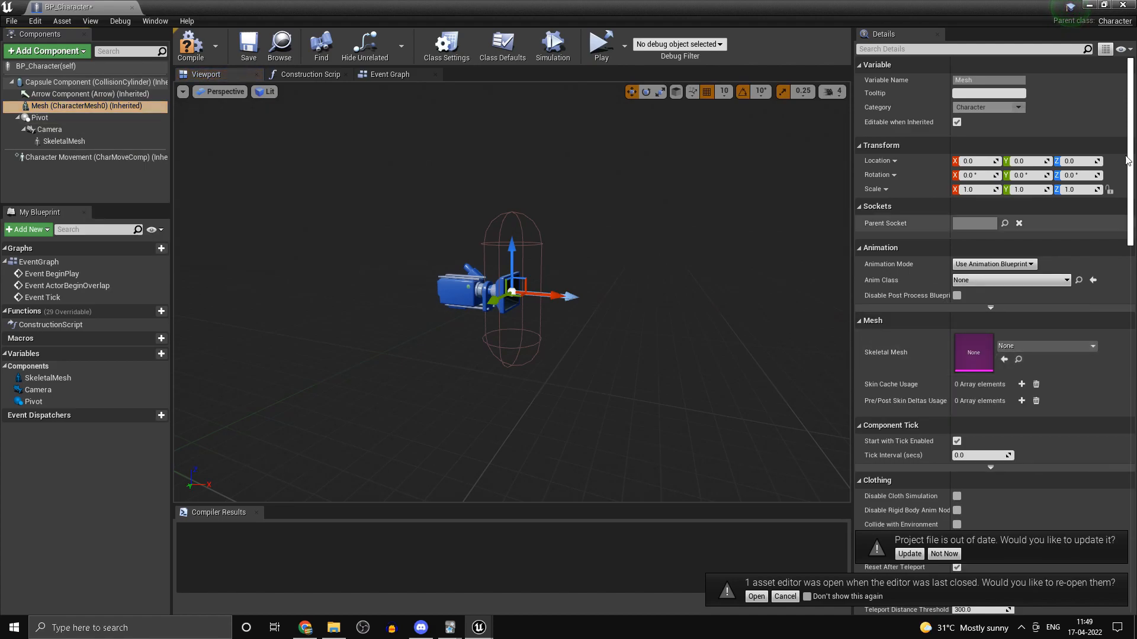
Step: Minimize the BP_Character editor and save all modified assets
{"action": "left_click", "coordinate": [1089, 5]}
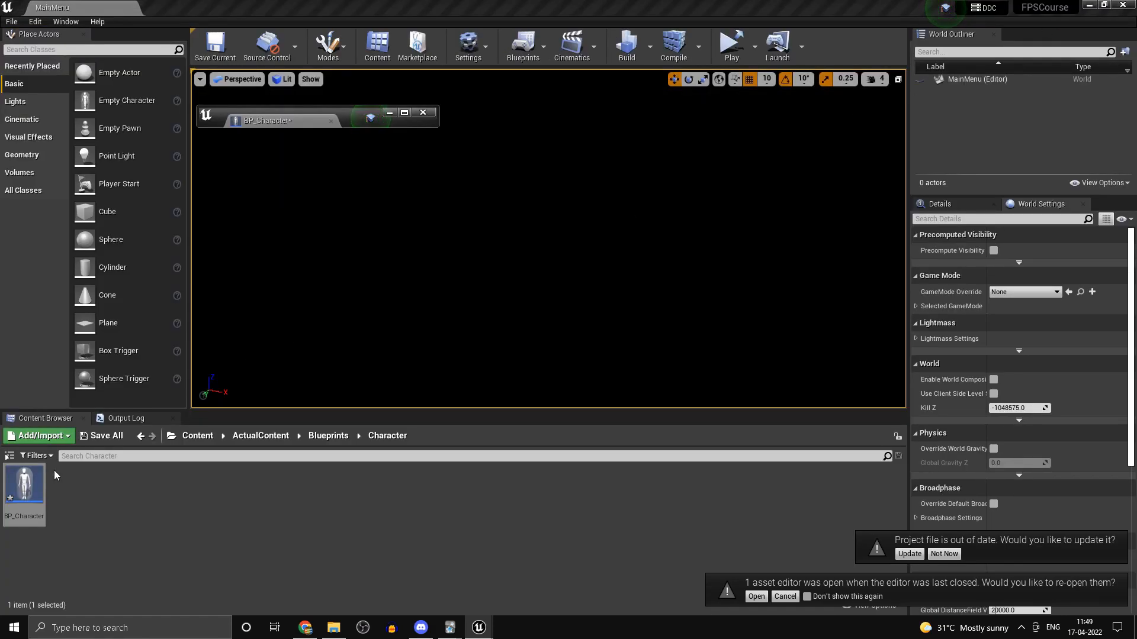
{"action": "left_click", "coordinate": [102, 436]}
{"action": "left_click", "coordinate": [675, 423]}
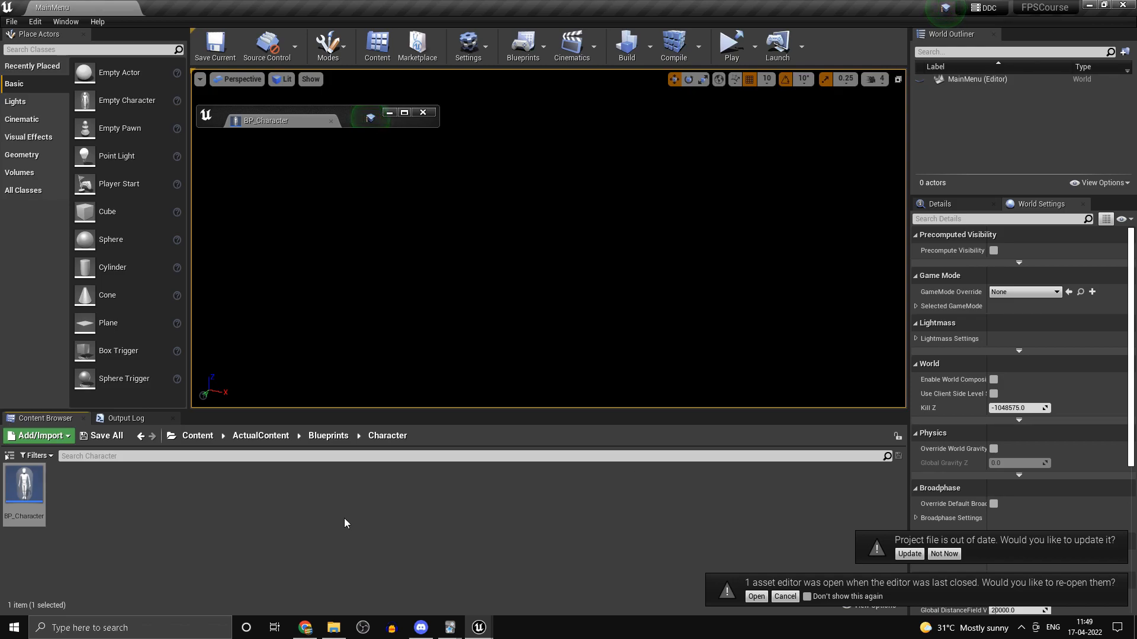
{"action": "left_click", "coordinate": [335, 517]}
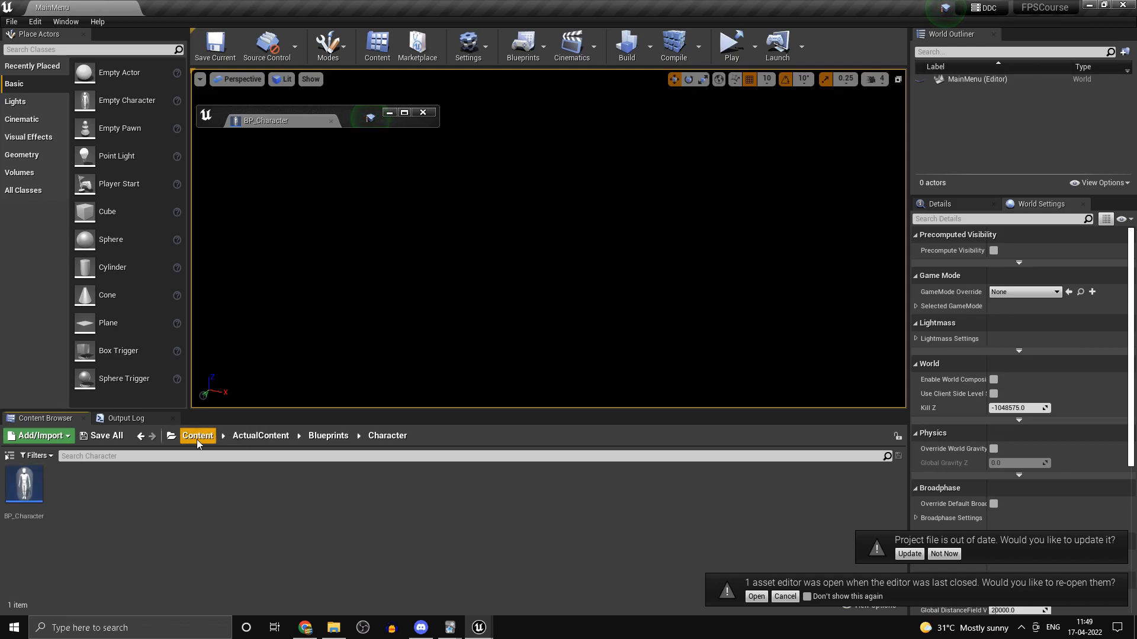
Step: Add the Third Person and First Person Blueprint feature packs to the project
{"action": "left_click", "coordinate": [36, 440]}
{"action": "left_click", "coordinate": [107, 41]}
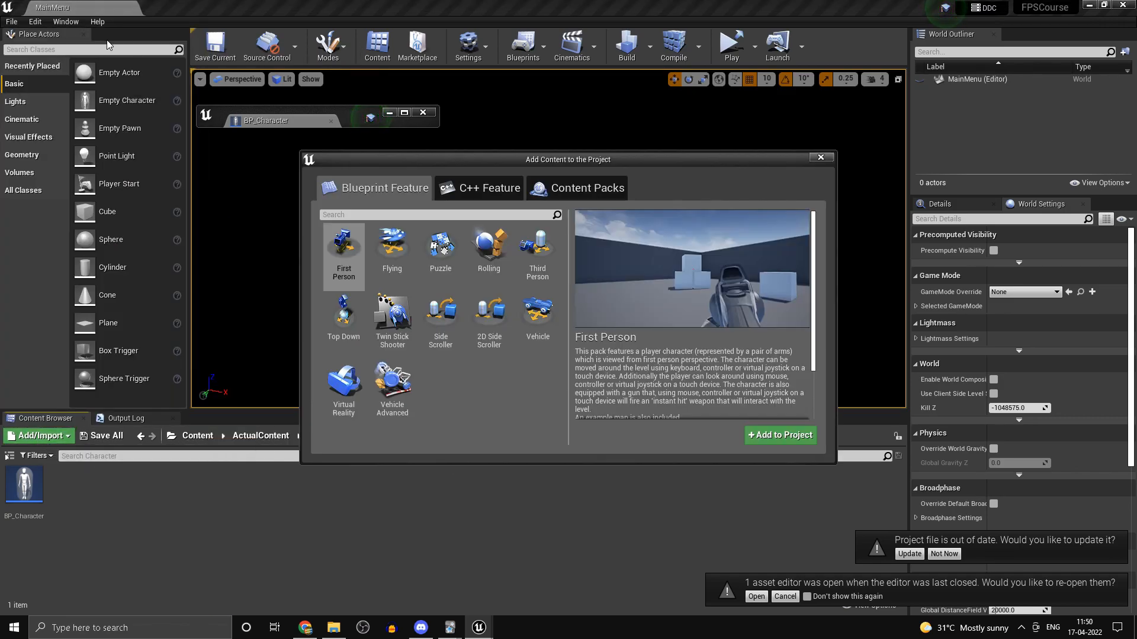
{"action": "left_click", "coordinate": [539, 241]}
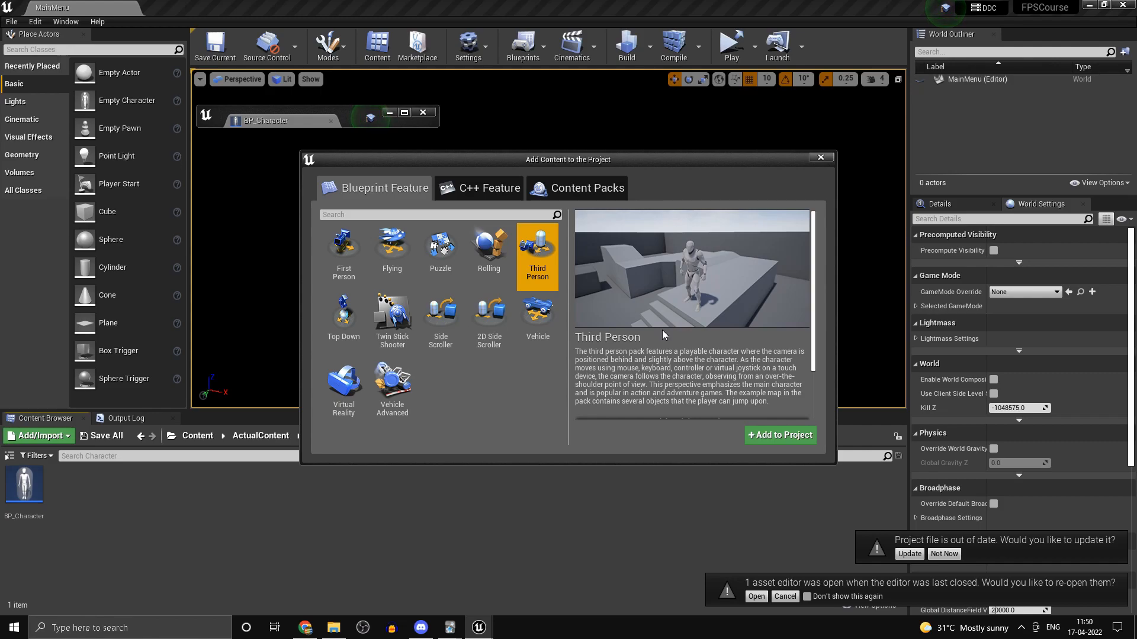
{"action": "left_click", "coordinate": [799, 435]}
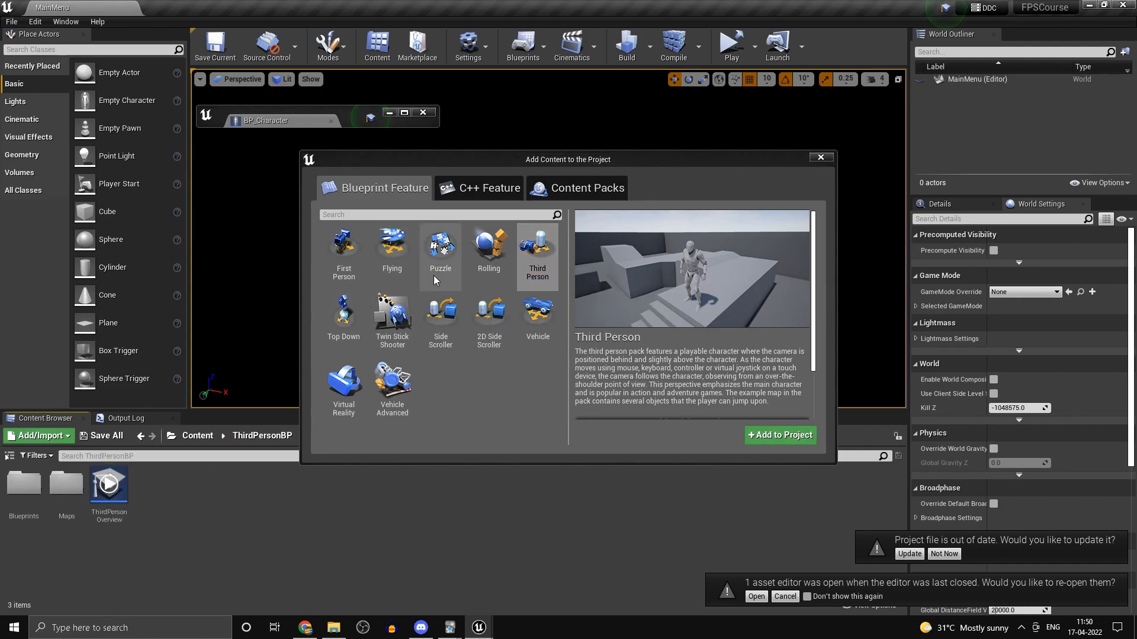
{"action": "left_click", "coordinate": [344, 252]}
{"action": "left_click", "coordinate": [764, 434]}
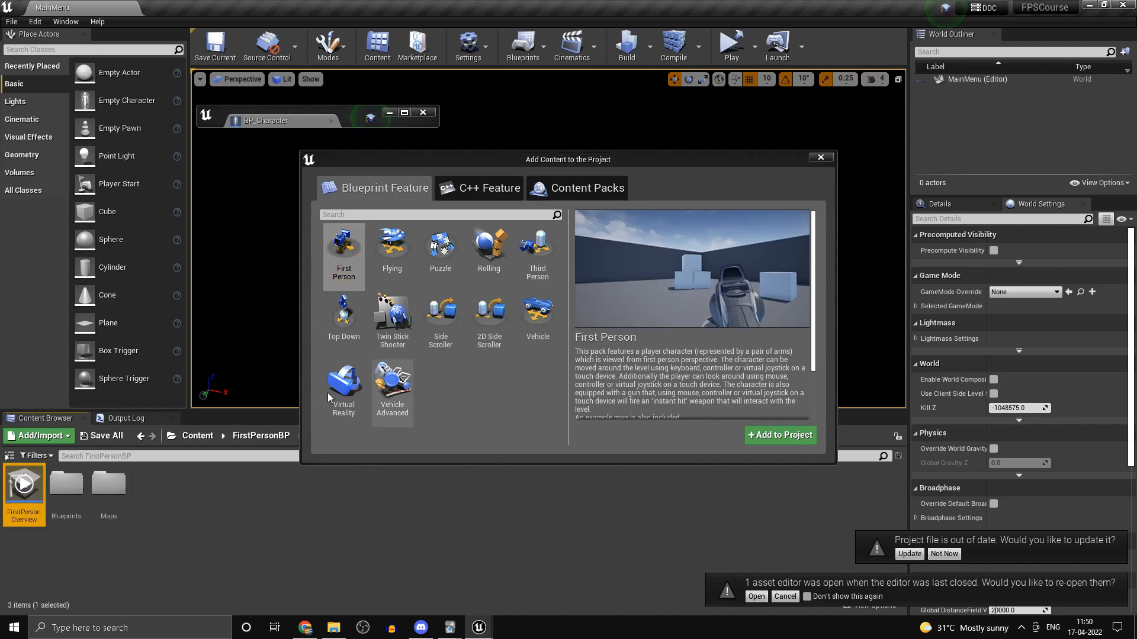
{"action": "left_click", "coordinate": [821, 157]}
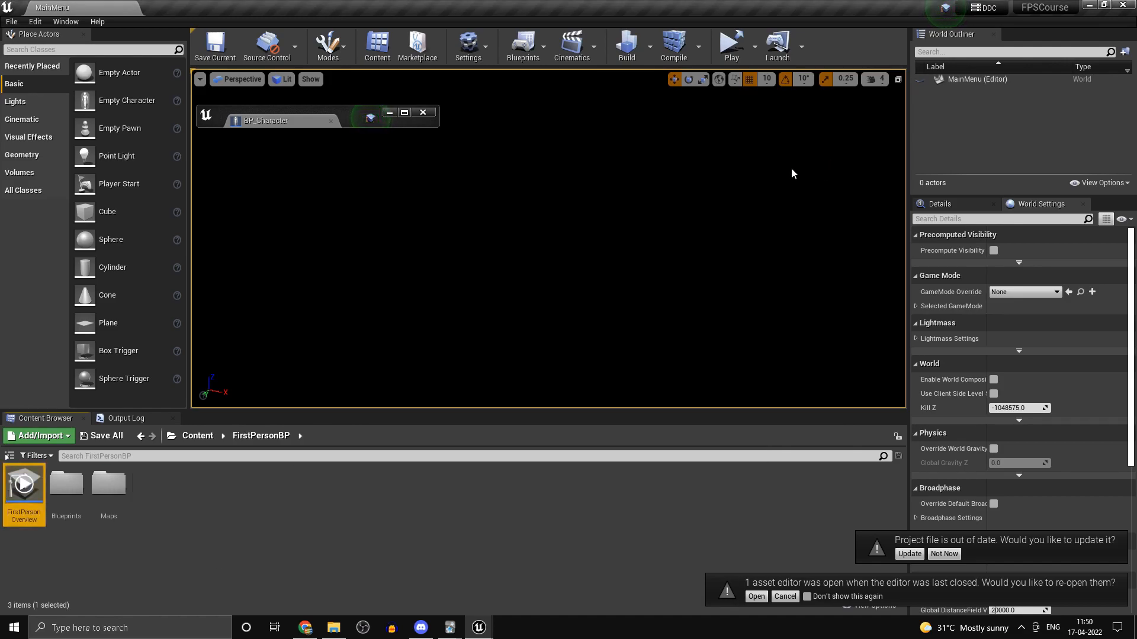
Step: Open the ActualContent/Blueprints/Character folder and bring the BP_Character blueprint back up in its full-size editor
{"action": "left_click", "coordinate": [199, 436]}
{"action": "double_click", "coordinate": [24, 488]}
{"action": "double_click", "coordinate": [30, 504]}
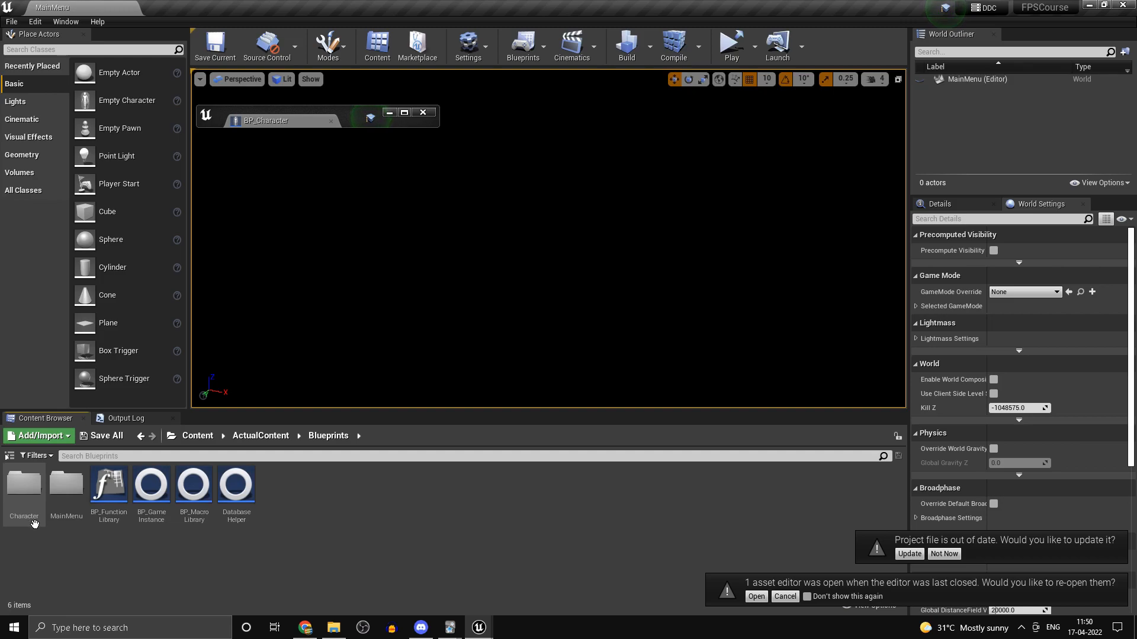
{"action": "double_click", "coordinate": [34, 523]}
{"action": "double_click", "coordinate": [24, 484]}
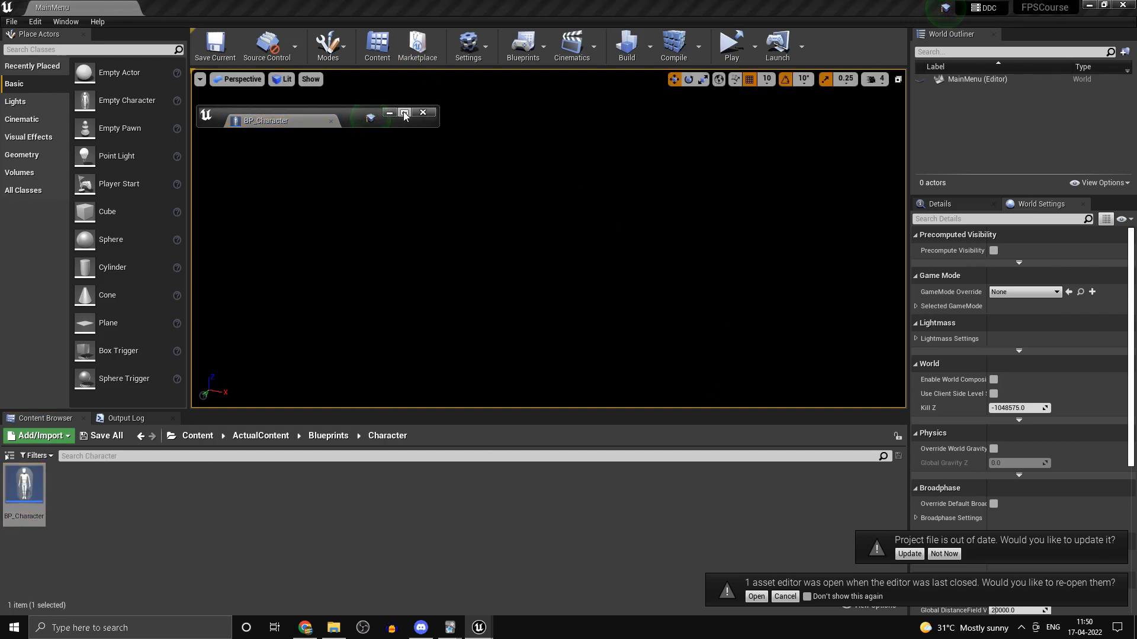
{"action": "left_click", "coordinate": [404, 113]}
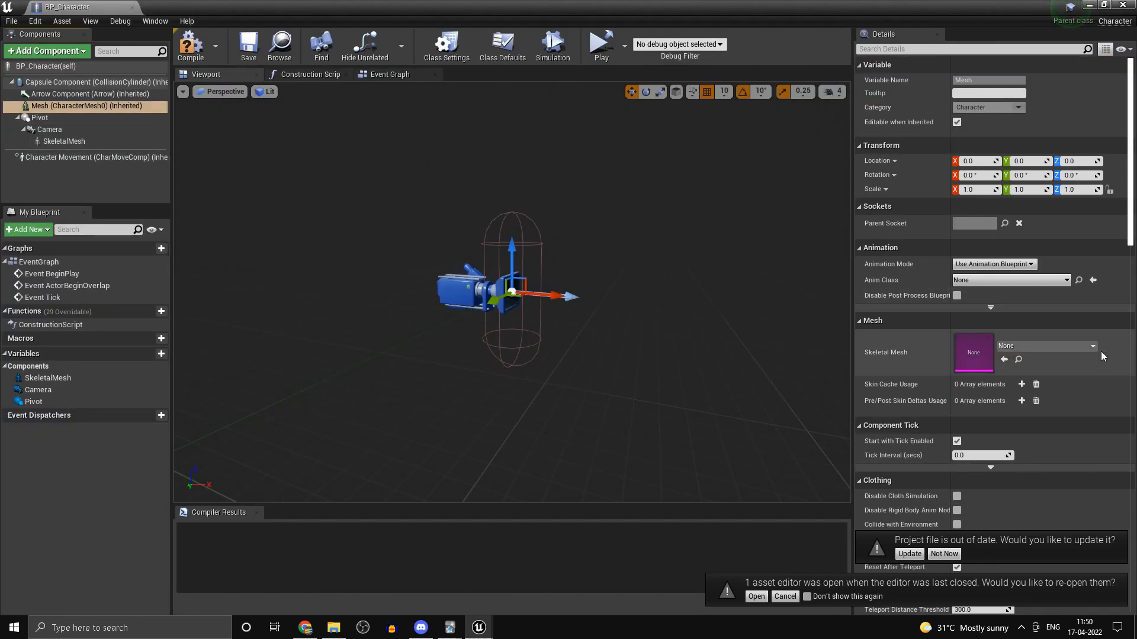
Step: Assign SK_Mannequin as the inherited Mesh's skeletal mesh and lower it to a Z location of -70
{"action": "left_click", "coordinate": [1079, 347]}
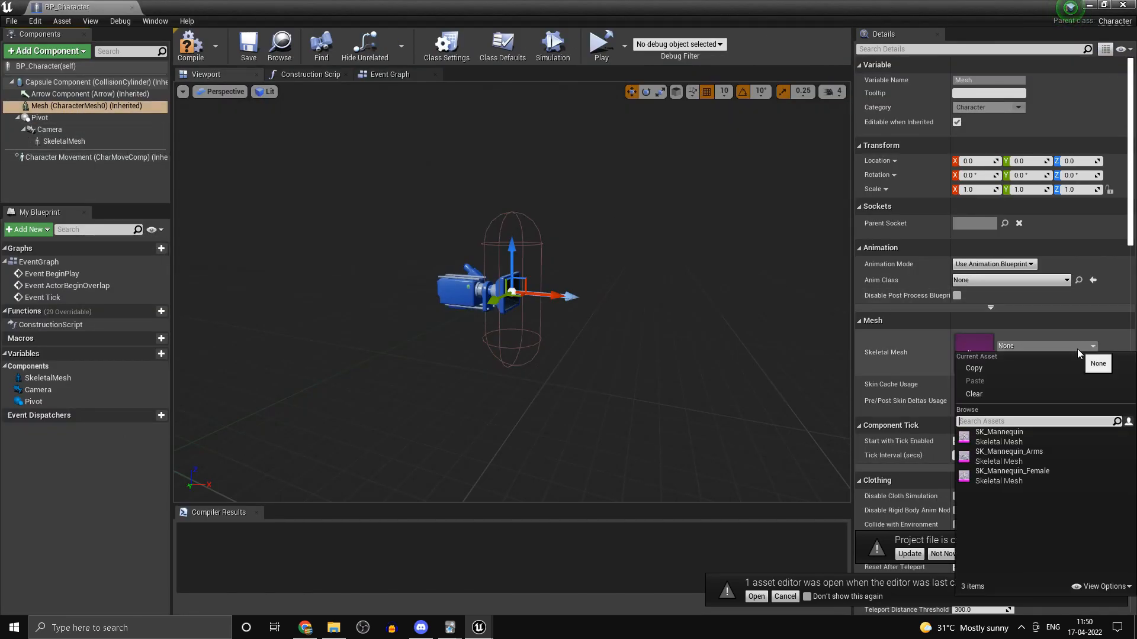
{"action": "left_click", "coordinate": [1063, 439]}
{"action": "mouse_move", "coordinate": [512, 291]}
{"action": "right_mouse_down"}
{"action": "mouse_move", "coordinate": [499, 237]}
{"action": "mouse_move", "coordinate": [496, 286]}
{"action": "mouse_move", "coordinate": [515, 260]}
{"action": "mouse_move", "coordinate": [531, 289]}
{"action": "right_mouse_up"}
{"action": "left_click_drag", "start_coordinate": [523, 362], "coordinate": [514, 416]}
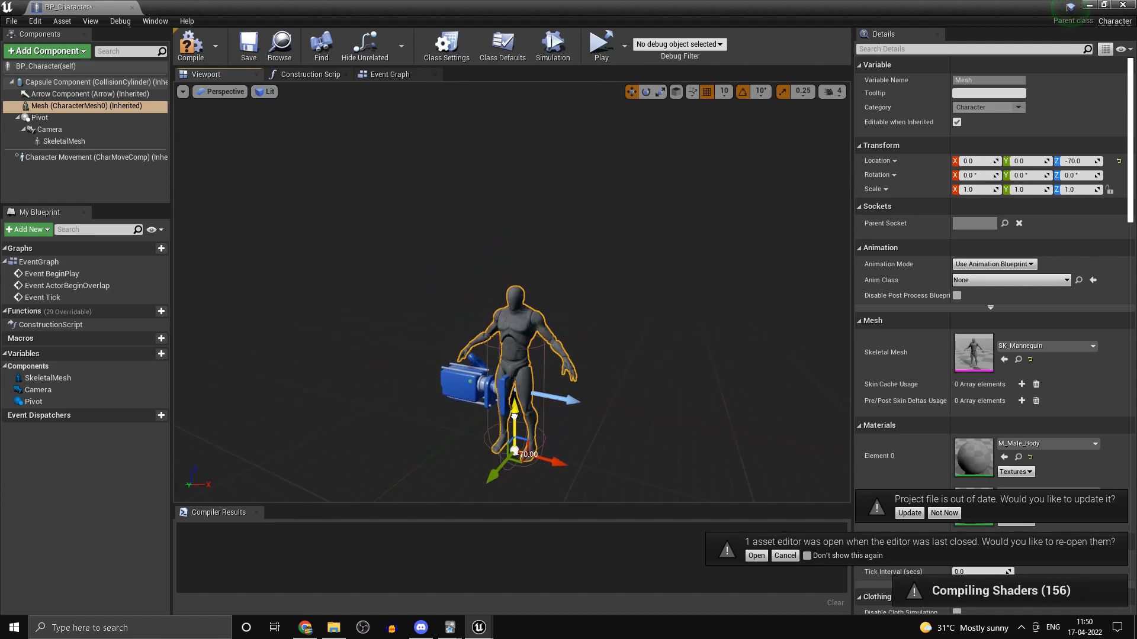
Step: Lower the mannequin Mesh to a Z location of -100 in the Left orthographic view
{"action": "left_click", "coordinate": [223, 92]}
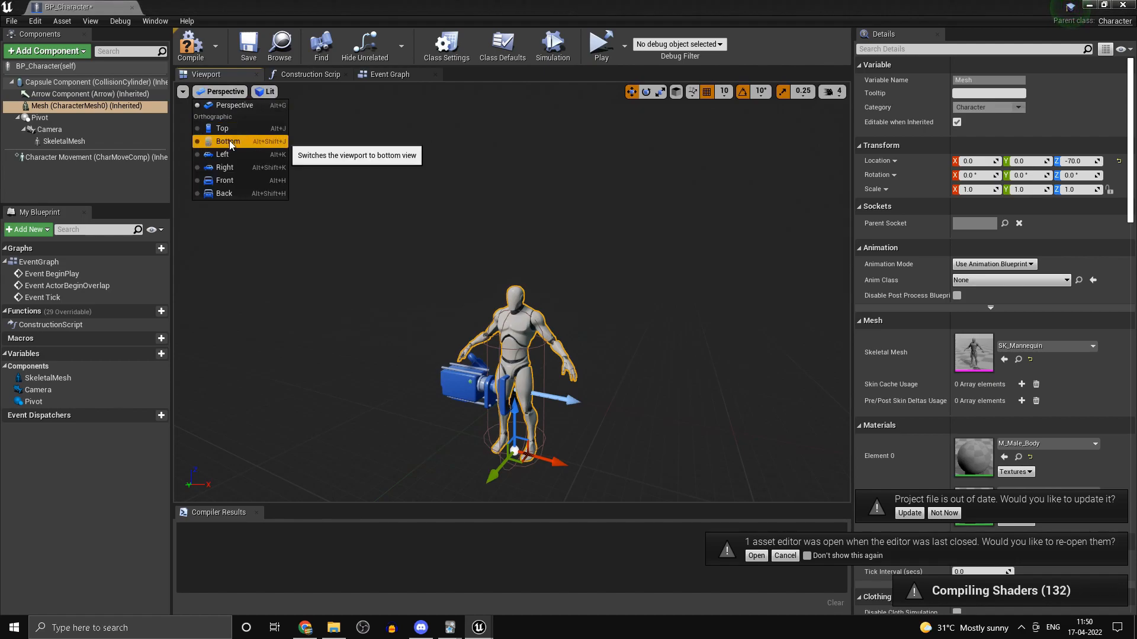
{"action": "left_click", "coordinate": [228, 156]}
{"action": "scroll", "coordinate": [543, 321], "scroll_direction": "up", "scroll_amount": 8}
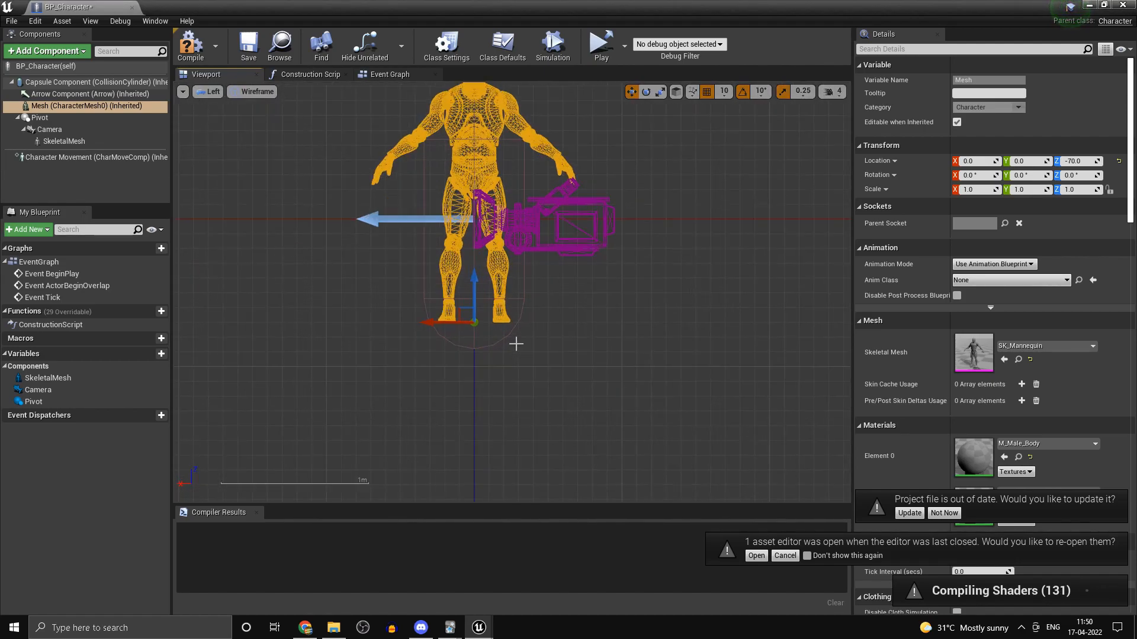
{"action": "left_click_drag", "start_coordinate": [453, 266], "coordinate": [418, 337]}
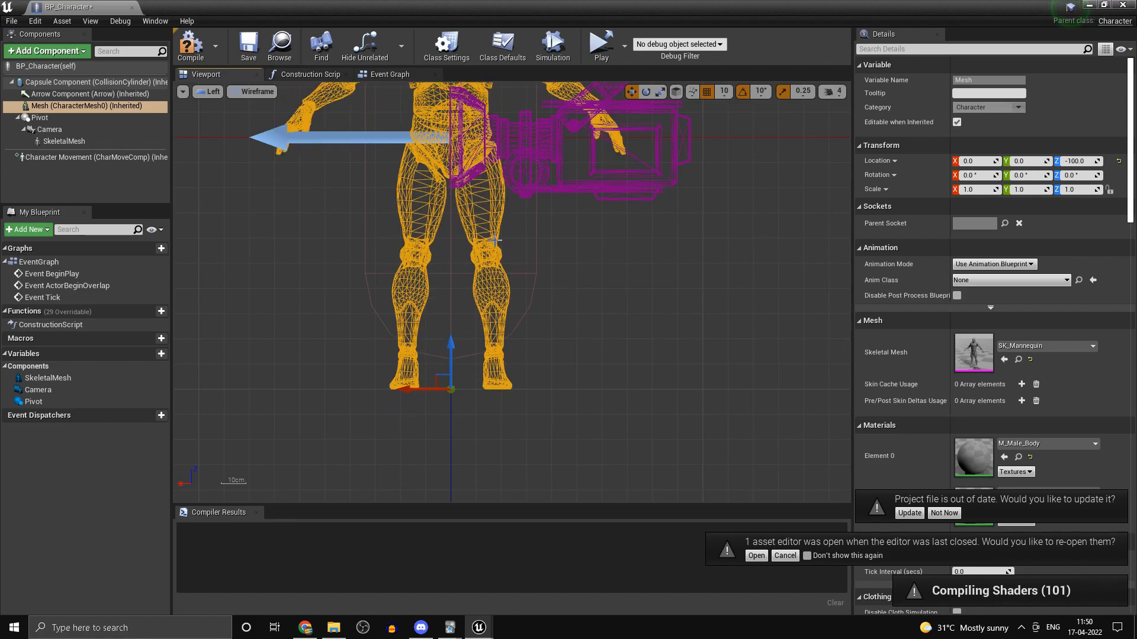
Step: Return to the perspective view and rotate the mannequin Mesh about -90 degrees around Z, facing along the arrow component
{"action": "left_click", "coordinate": [212, 91]}
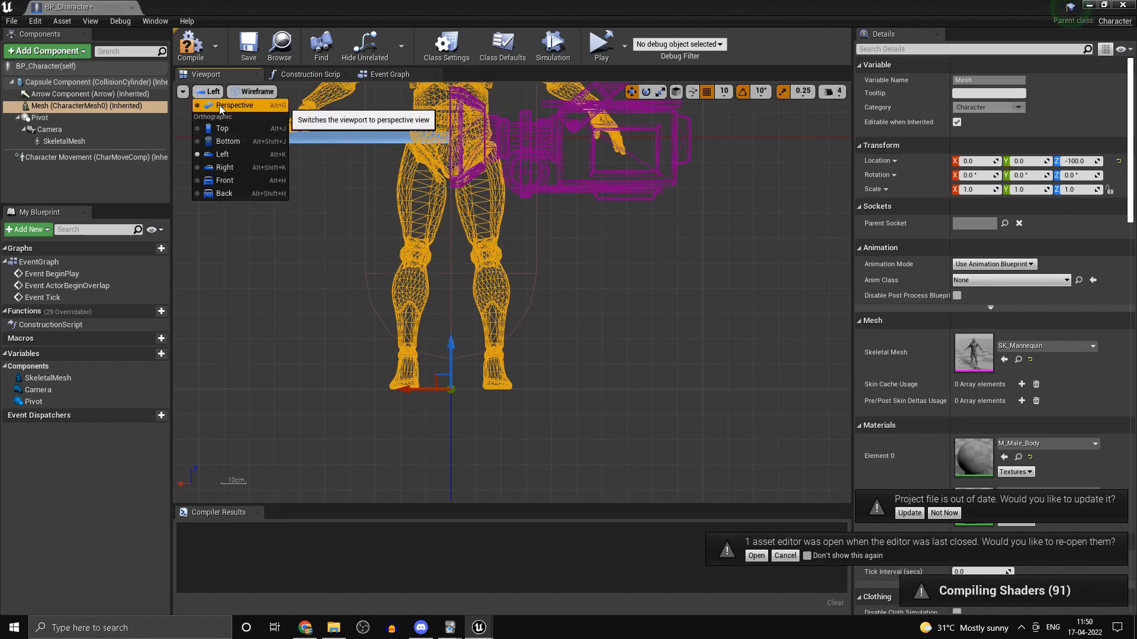
{"action": "left_click", "coordinate": [224, 112]}
{"action": "right_click_drag", "start_coordinate": [523, 335], "coordinate": [594, 384]}
{"action": "key", "text": "e"}
{"action": "left_click_drag", "start_coordinate": [450, 391], "coordinate": [545, 375]}
{"action": "right_click_drag", "start_coordinate": [545, 375], "coordinate": [504, 424]}
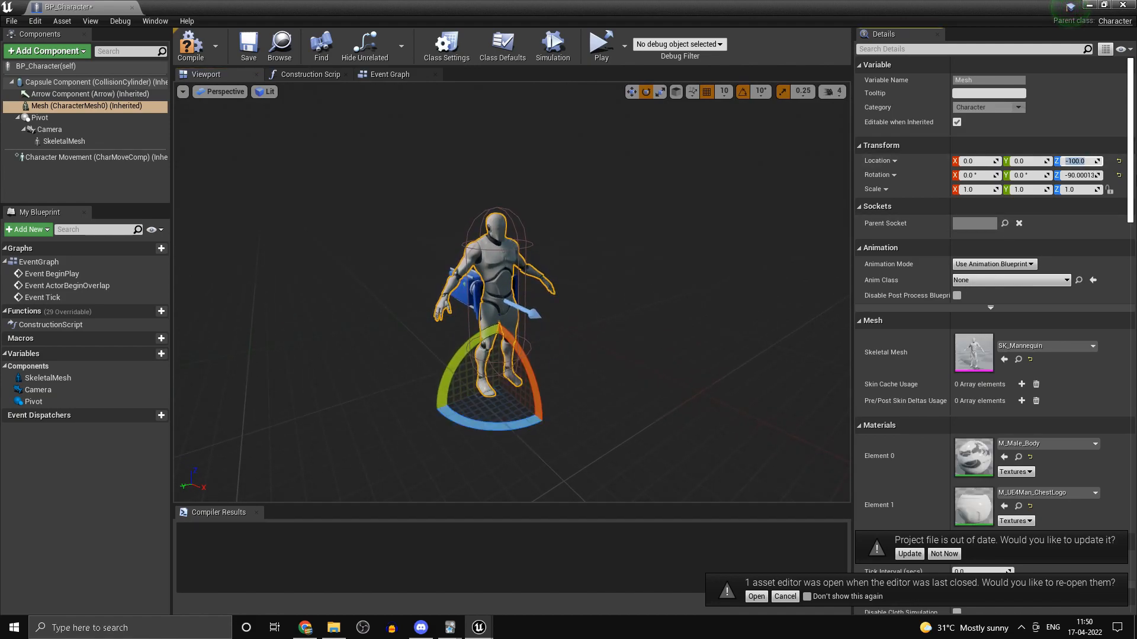
Step: Try a Z location of -90 for the mannequin Mesh and undo the change
{"action": "type", "text": "0"}
{"action": "key", "text": "Return"}
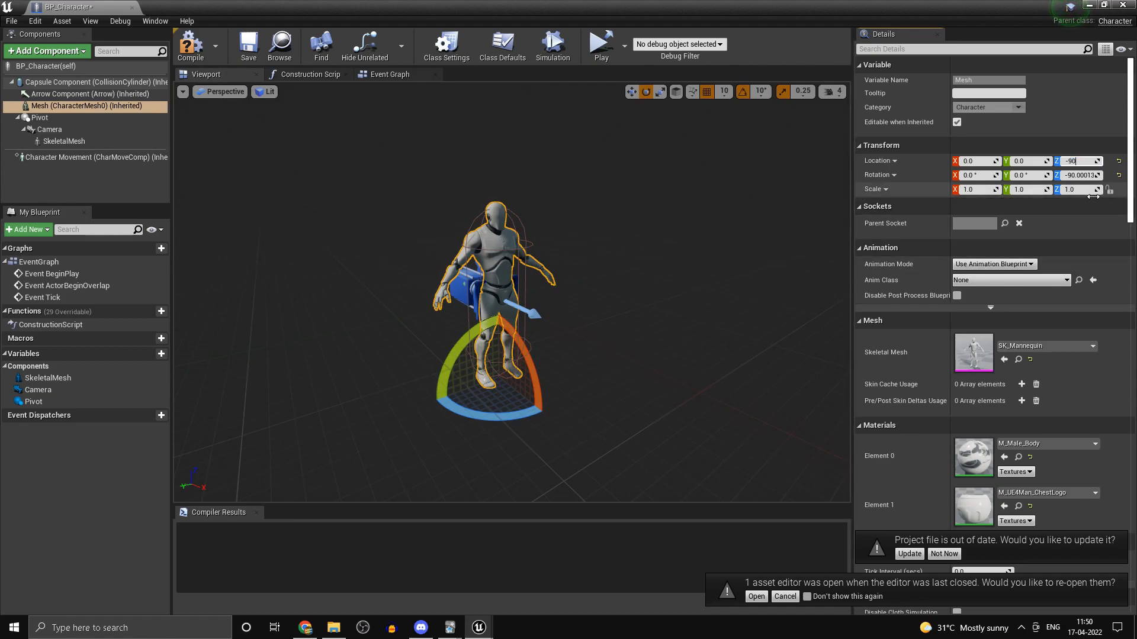
{"action": "key", "text": "ctrl+z"}
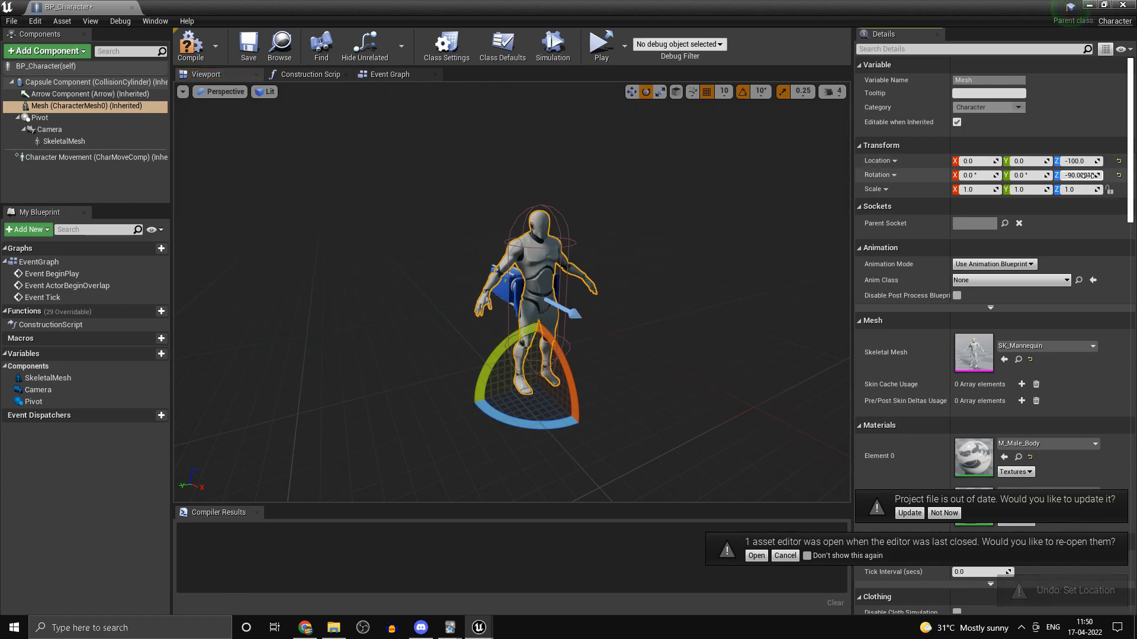
Step: Set the mannequin Mesh's Z rotation to exactly -90 degrees, and compile and save the blueprint
{"action": "type", "text": "-9"}
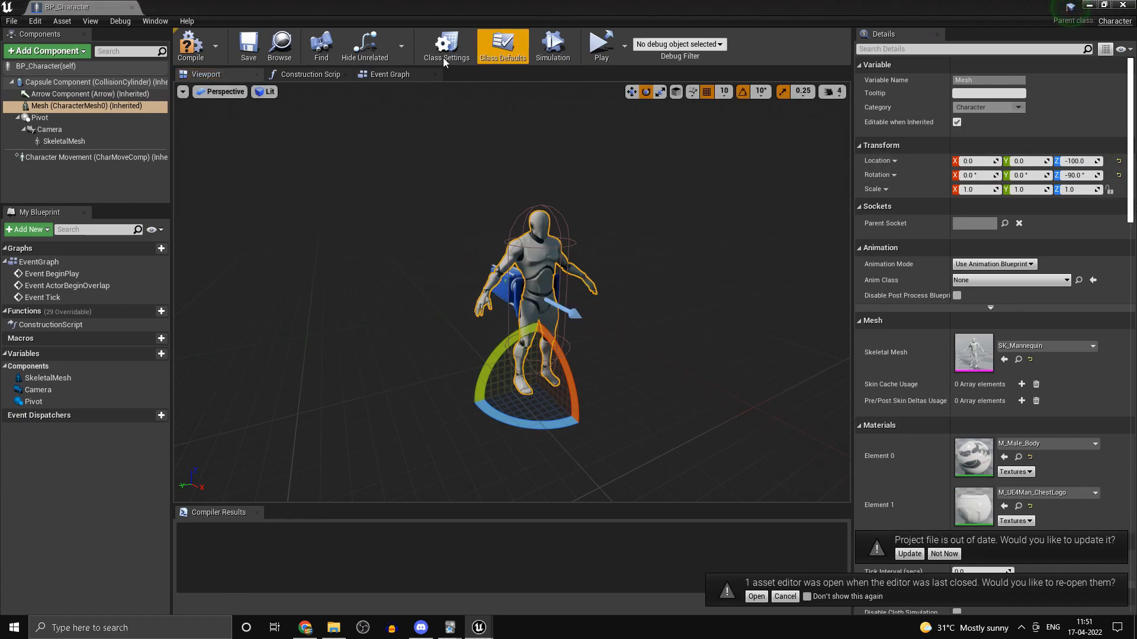
{"action": "left_click", "coordinate": [190, 45]}
{"action": "left_click", "coordinate": [248, 46]}
Step: Enable Owner No See on the mannequin Mesh and compile the blueprint
{"action": "key", "text": "a"}
{"action": "right_click_drag", "start_coordinate": [343, 178], "coordinate": [483, 169]}
{"action": "key", "text": "w"}
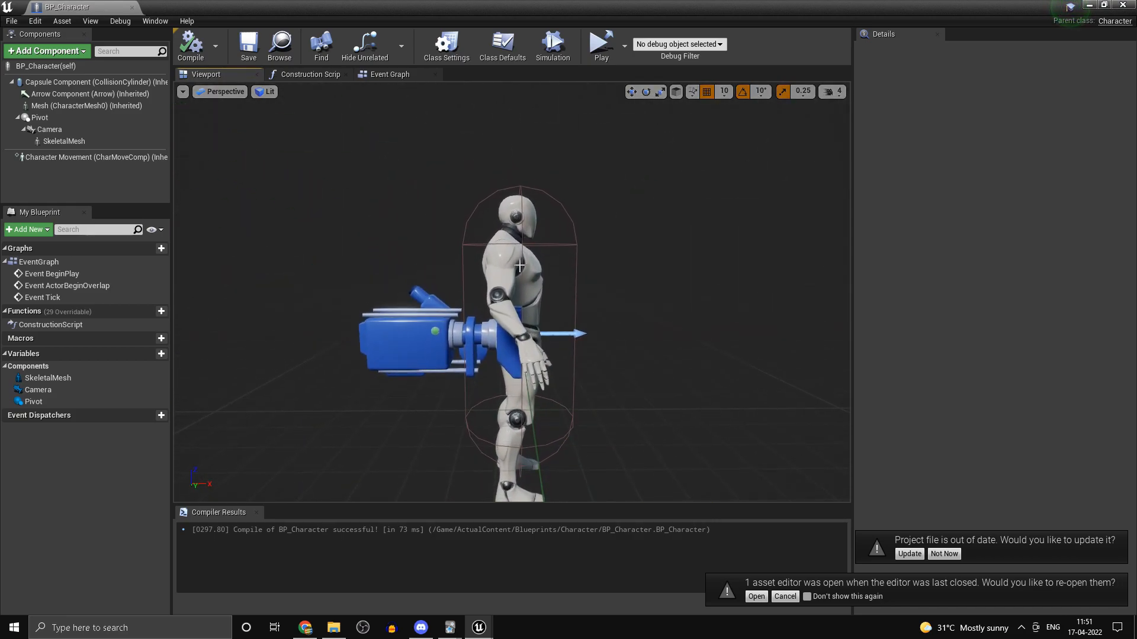
{"action": "left_click", "coordinate": [519, 258]}
{"action": "left_click", "coordinate": [908, 52]}
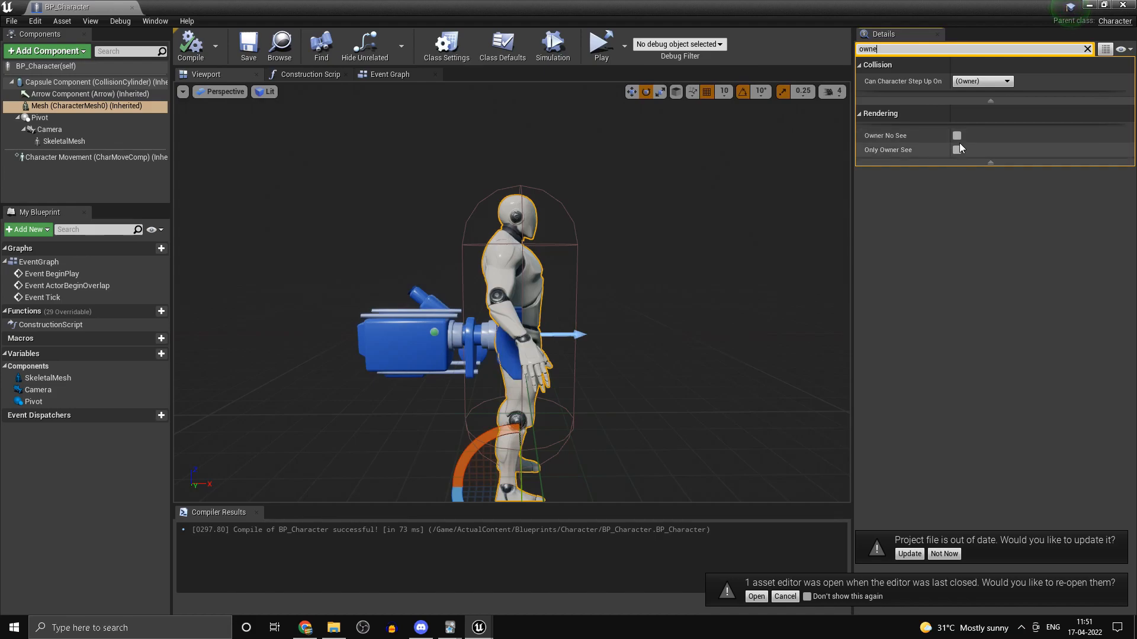
{"action": "left_click", "coordinate": [957, 135]}
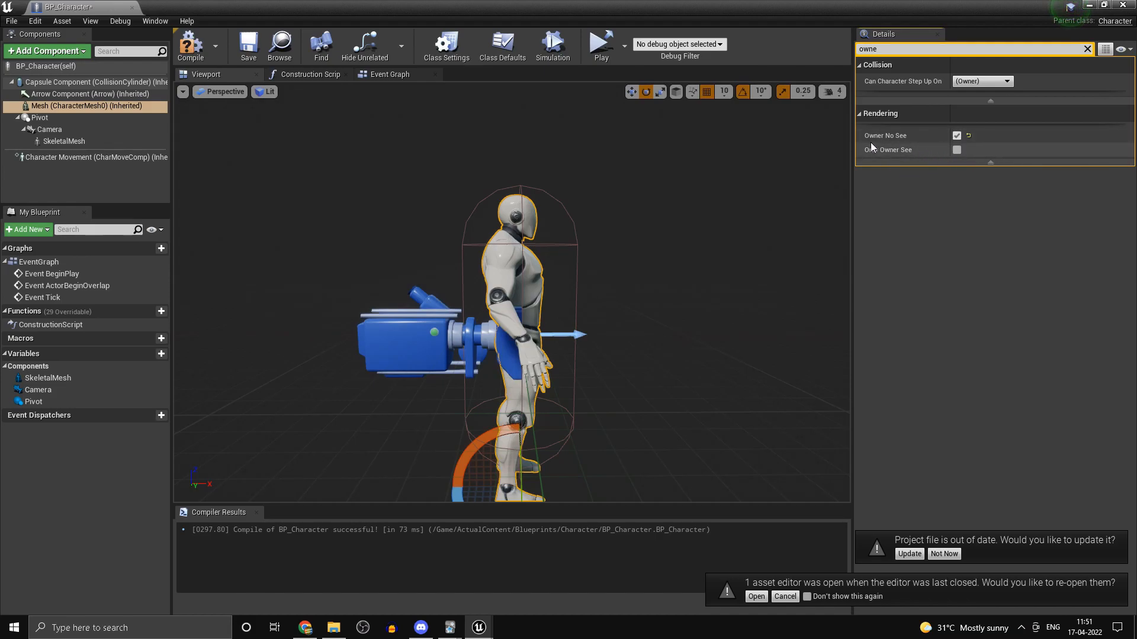
{"action": "left_click", "coordinate": [190, 47]}
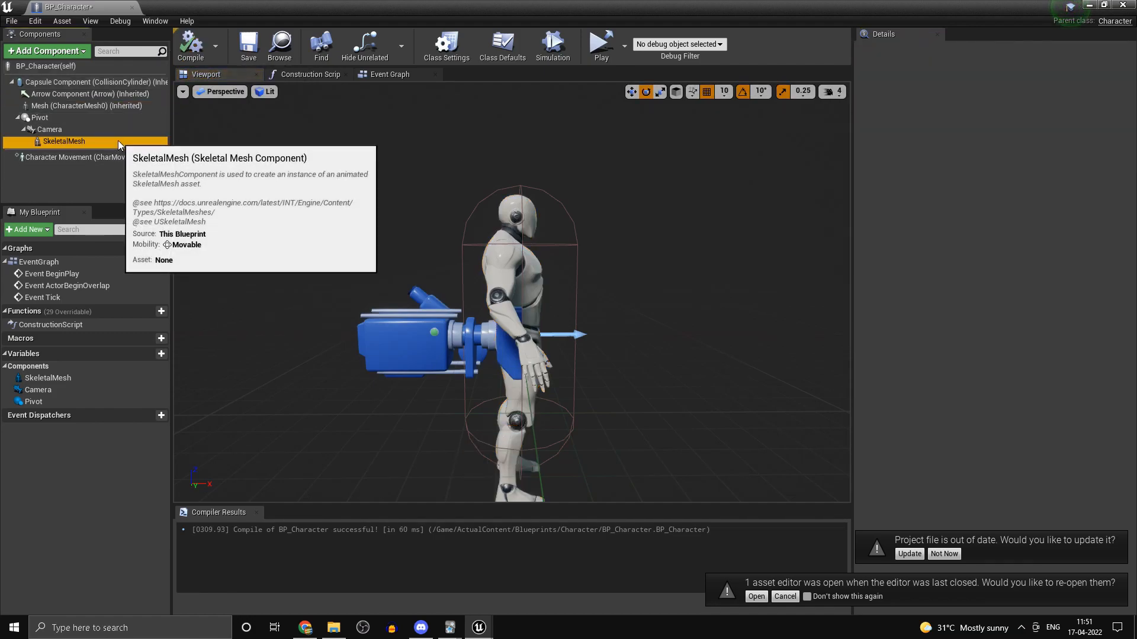
Step: Rename the SkeletalMesh component under the Camera as Arms
{"action": "left_click", "coordinate": [64, 141]}
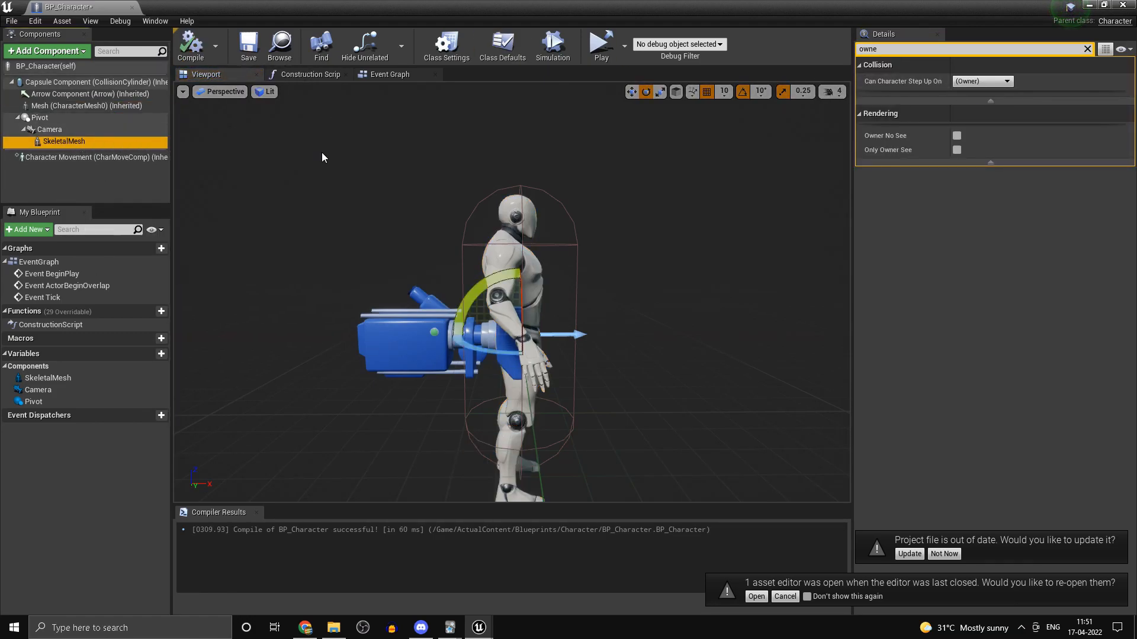
{"action": "type", "text": "Arms"}
{"action": "key", "text": "Return"}
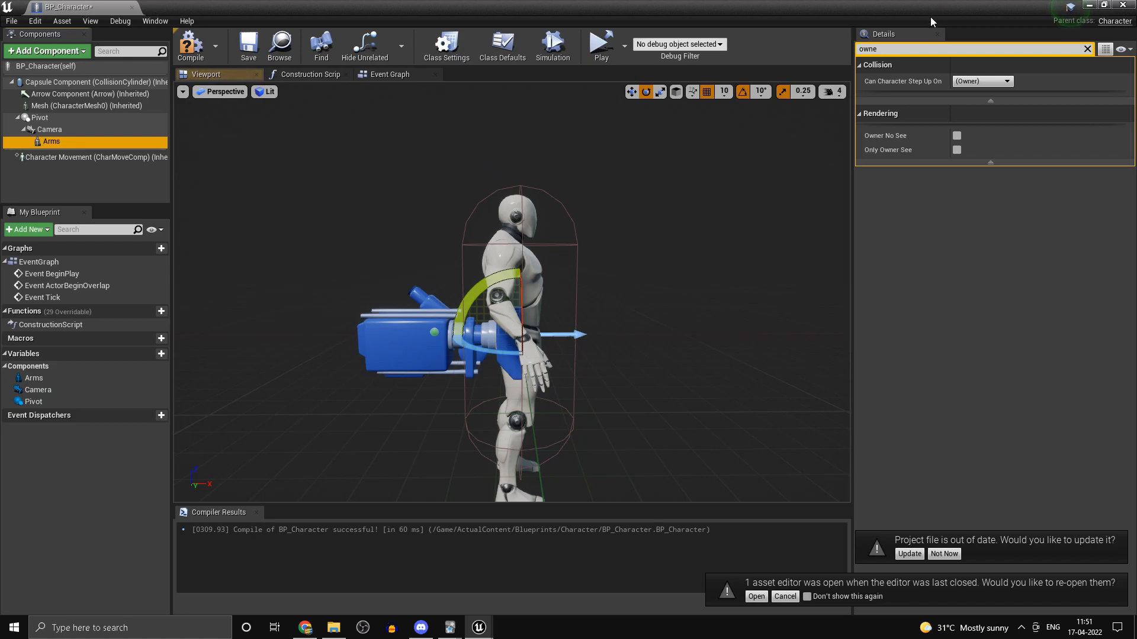
Step: Enable Only Owner See on the Arms component, and compile and save the blueprint
{"action": "left_click", "coordinate": [956, 150]}
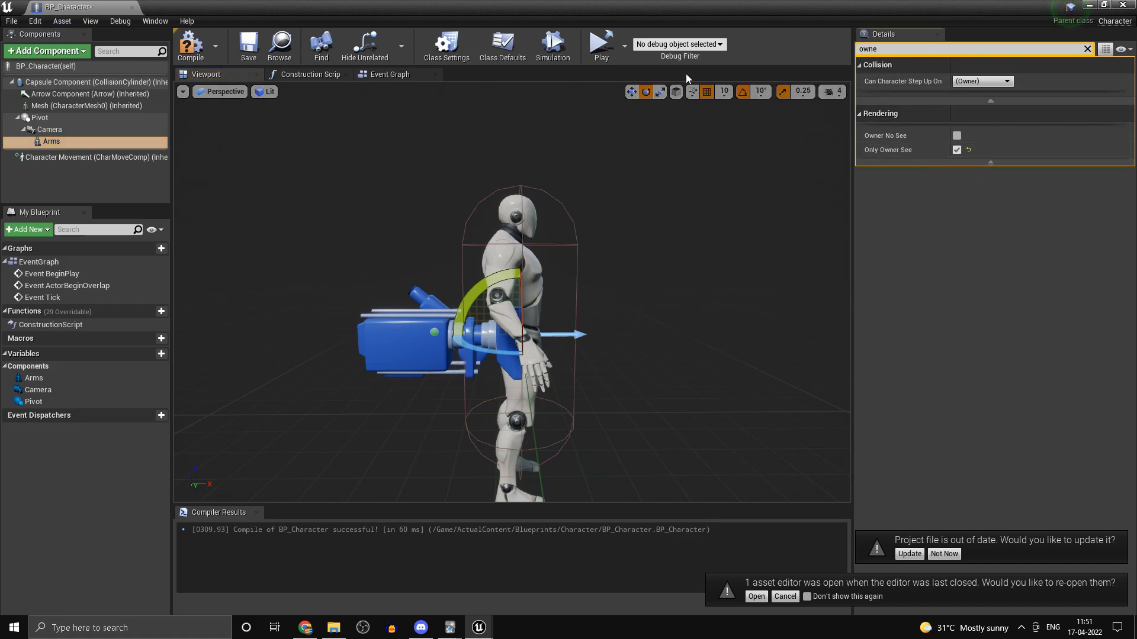
{"action": "left_click", "coordinate": [190, 46]}
{"action": "left_click", "coordinate": [260, 52]}
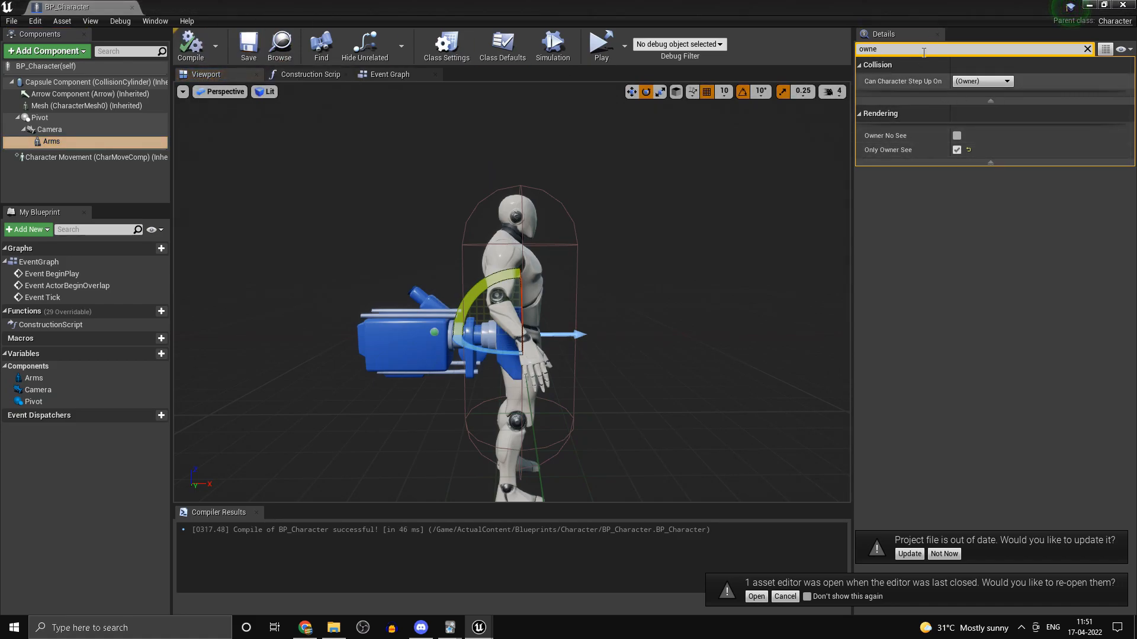
Step: Clear the property filter and assign SK_Mannequin_Arms as the Arms component's skeletal mesh
{"action": "key", "text": "BackSpace"}
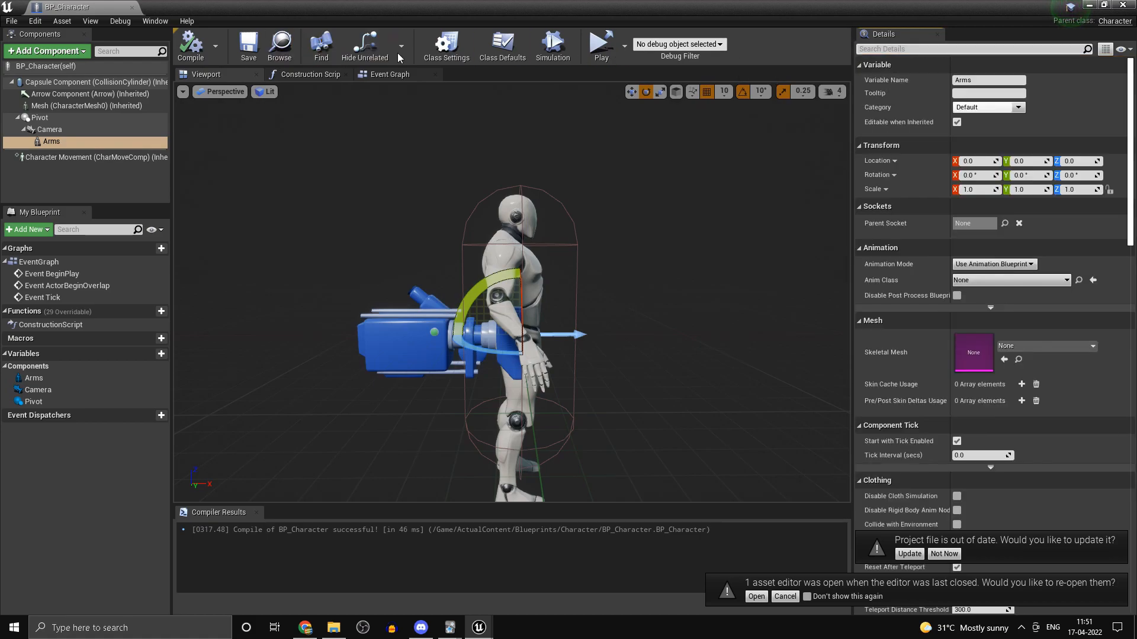
{"action": "left_click", "coordinate": [1042, 346]}
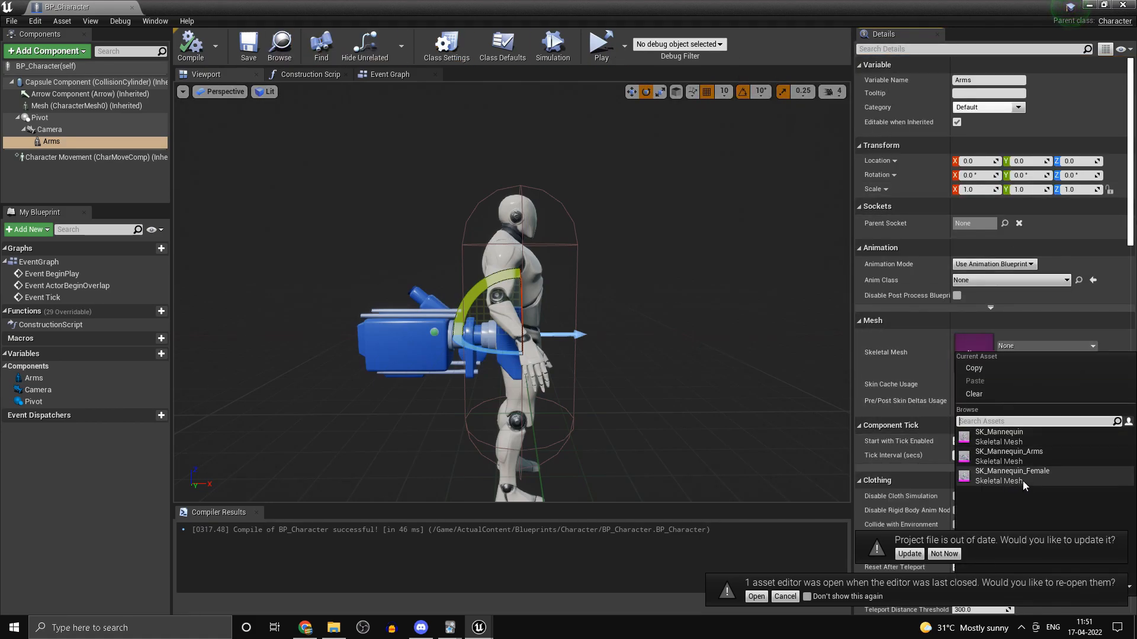
{"action": "left_click", "coordinate": [1020, 461]}
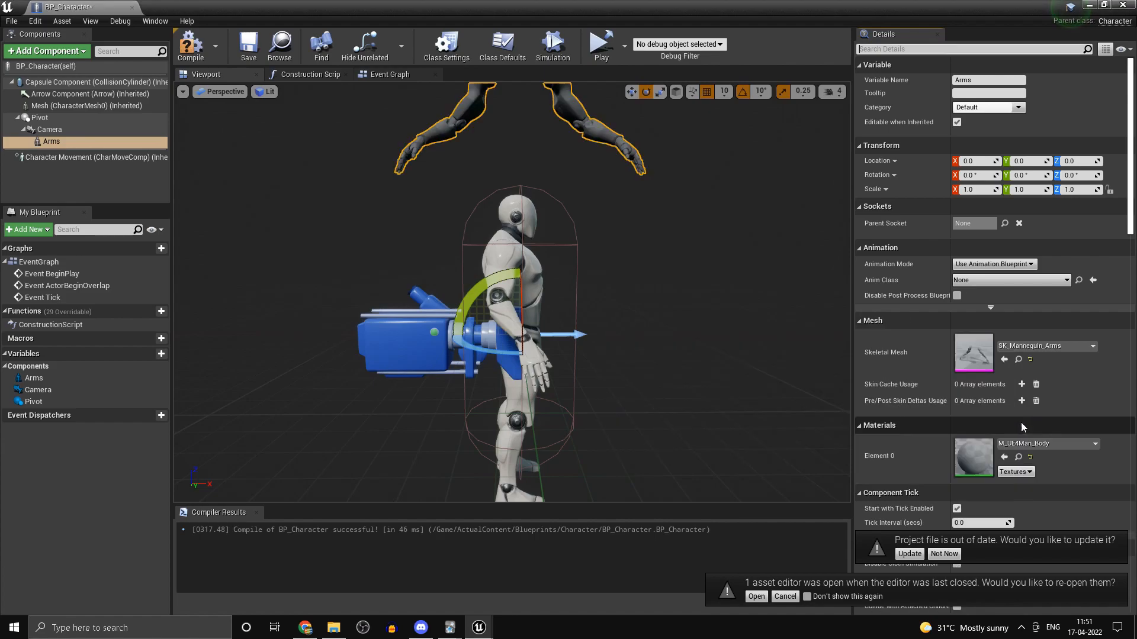
{"action": "key", "text": "s"}
{"action": "right_click_drag", "start_coordinate": [512, 292], "coordinate": [501, 313]}
{"action": "left_click", "coordinate": [117, 138]}
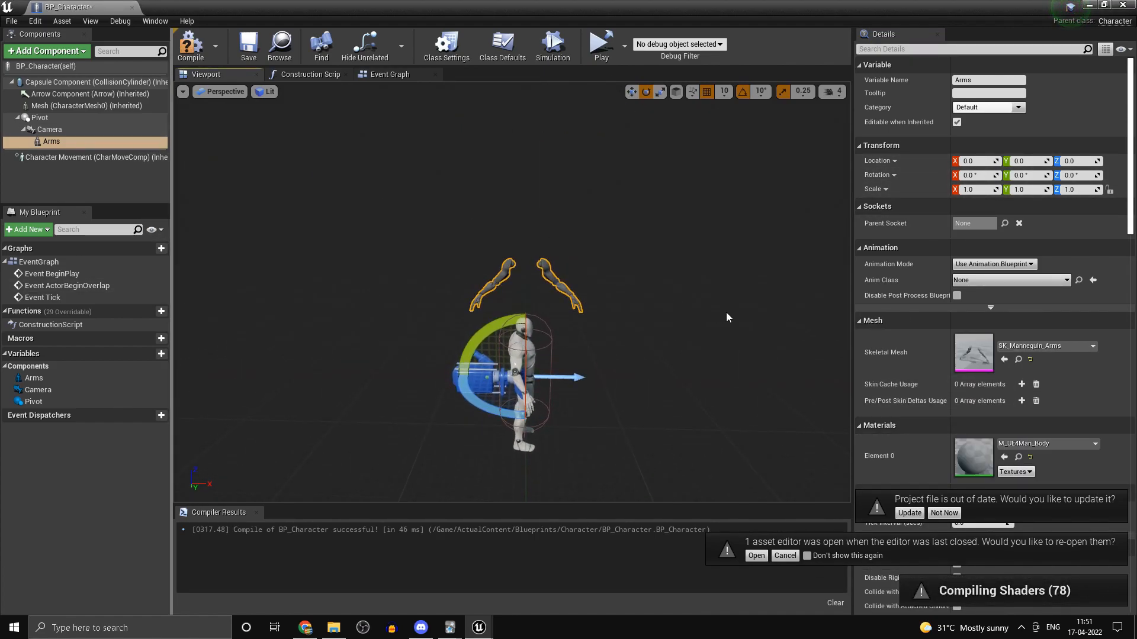
{"action": "key", "text": "w"}
{"action": "right_click_drag", "start_coordinate": [699, 291], "coordinate": [705, 339]}
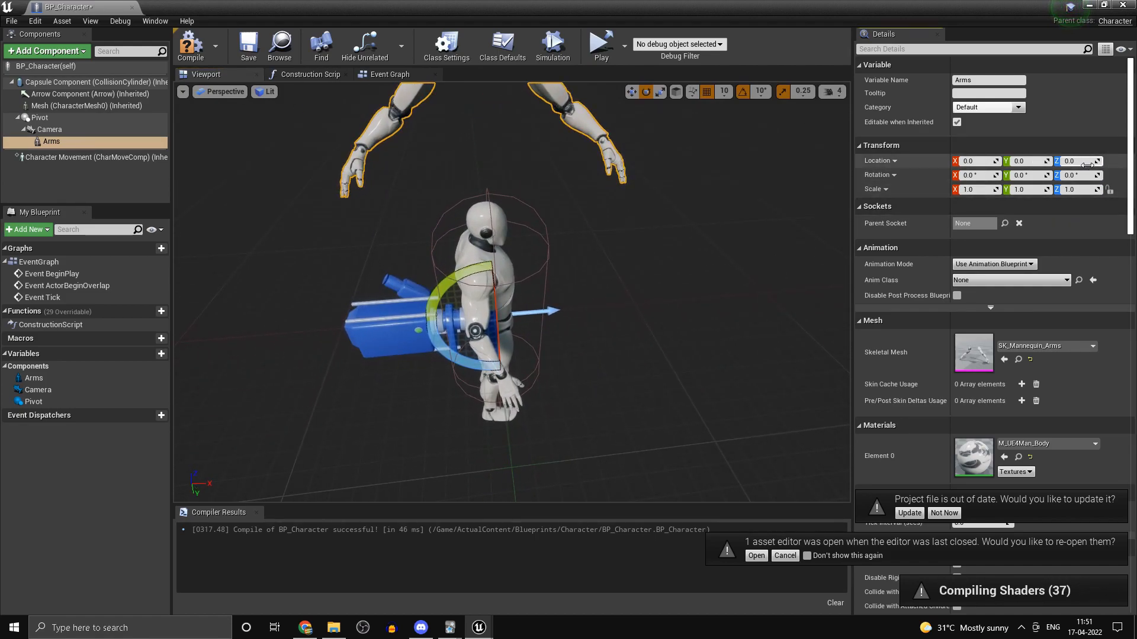
Step: Set the Arms component's Z location to -100
{"action": "left_click_drag", "start_coordinate": [1081, 161], "coordinate": [1091, 165]}
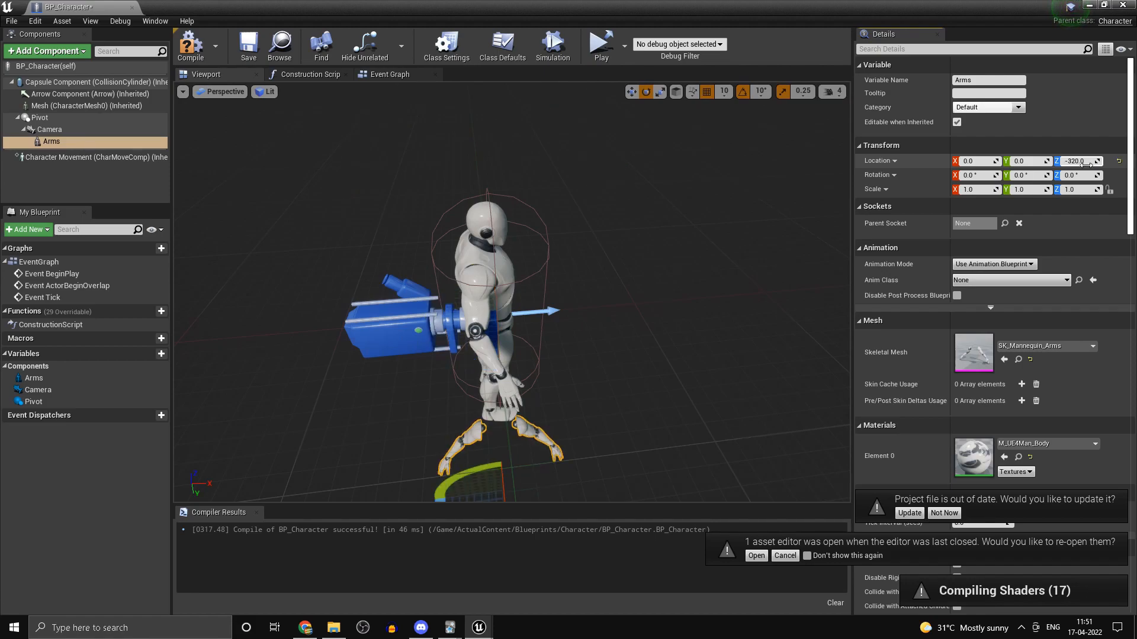
{"action": "type", "text": "-"}
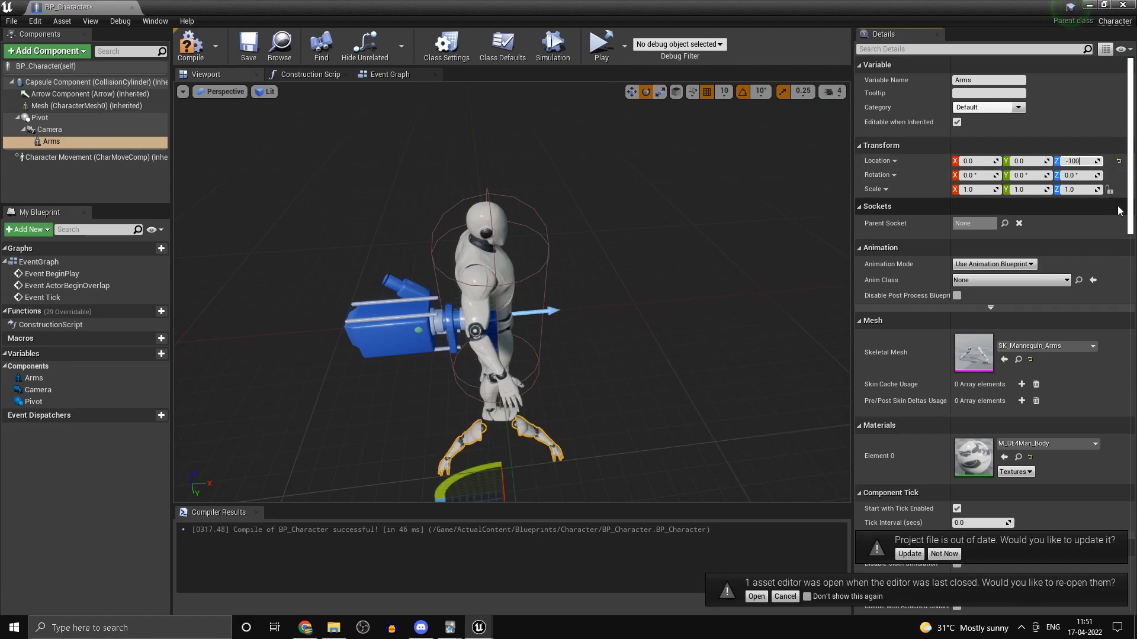
{"action": "type", "text": "100"}
{"action": "key", "text": "Return"}
{"action": "key", "text": "w"}
{"action": "right_click_drag", "start_coordinate": [573, 206], "coordinate": [338, 261]}
{"action": "key", "text": "s"}
Step: Move the Arms component further down to a Z location of -150
{"action": "left_click", "coordinate": [80, 130]}
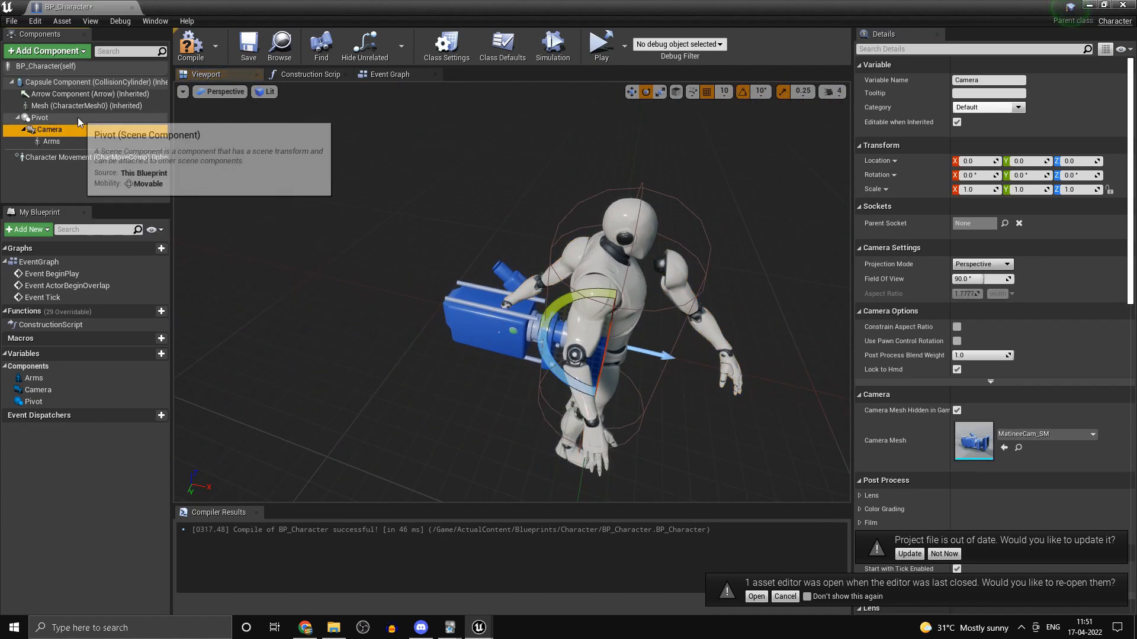
{"action": "left_click", "coordinate": [77, 118]}
{"action": "left_click", "coordinate": [64, 142]}
{"action": "left_click", "coordinate": [54, 132]}
{"action": "left_click", "coordinate": [53, 140]}
{"action": "right_click_drag", "start_coordinate": [484, 475], "coordinate": [521, 409]}
{"action": "left_click_drag", "start_coordinate": [523, 451], "coordinate": [522, 491]}
{"action": "right_click_drag", "start_coordinate": [514, 488], "coordinate": [560, 468]}
Step: Rotate the Arms component about -90 degrees around Z
{"action": "key", "text": "e"}
{"action": "left_click_drag", "start_coordinate": [556, 474], "coordinate": [596, 471]}
{"action": "key", "text": "w"}
{"action": "right_click_drag", "start_coordinate": [681, 428], "coordinate": [723, 382]}
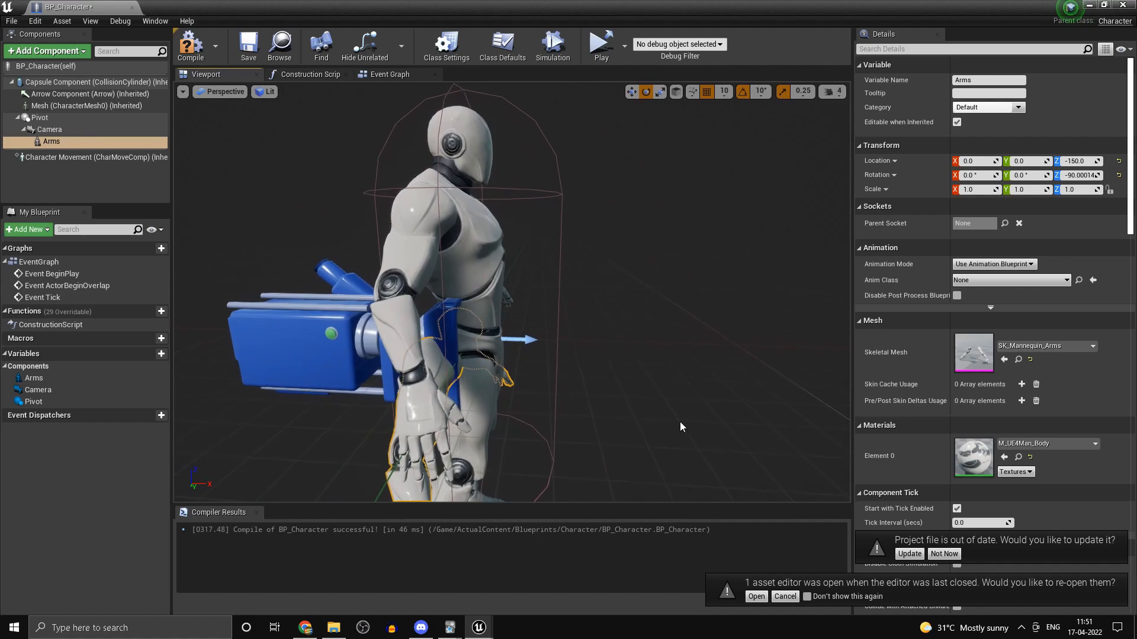
Step: Set the Arms' animation class to FirstPerson_AnimBP and reset their Z rotation to 0 degrees
{"action": "left_click", "coordinate": [1002, 281]}
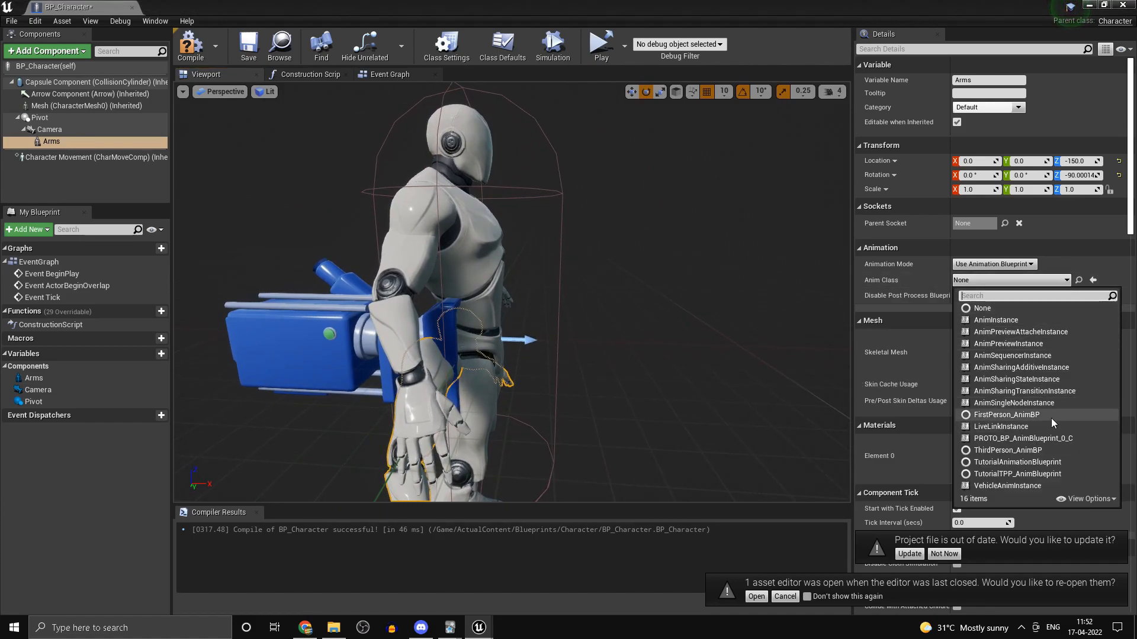
{"action": "left_click", "coordinate": [1007, 414]}
{"action": "right_click_drag", "start_coordinate": [512, 292], "coordinate": [551, 379]}
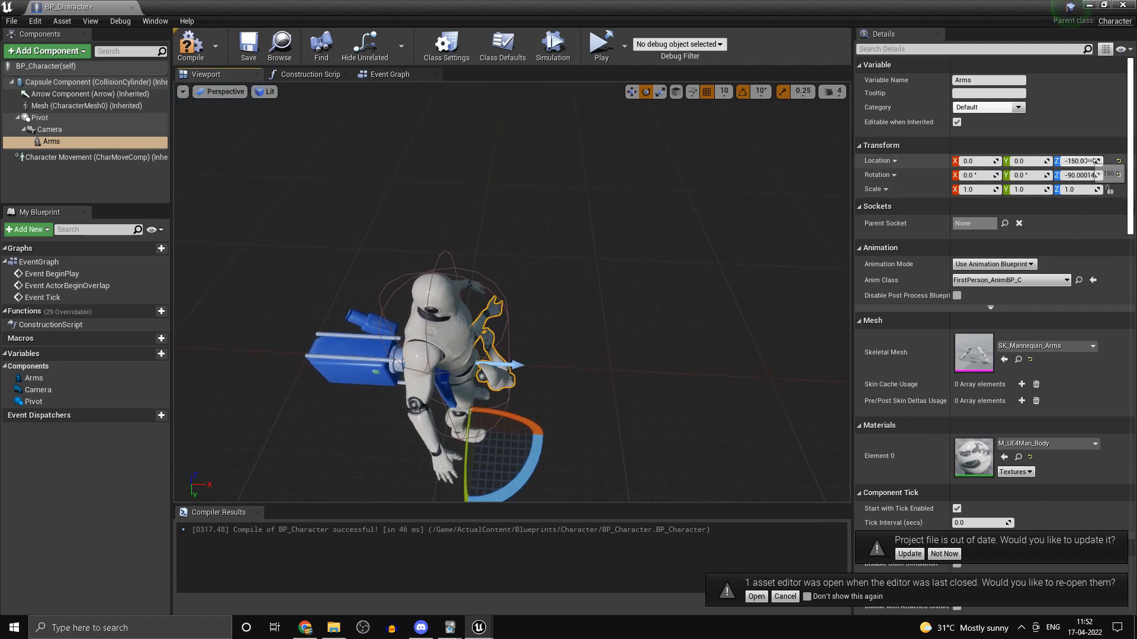
{"action": "key", "text": "Return"}
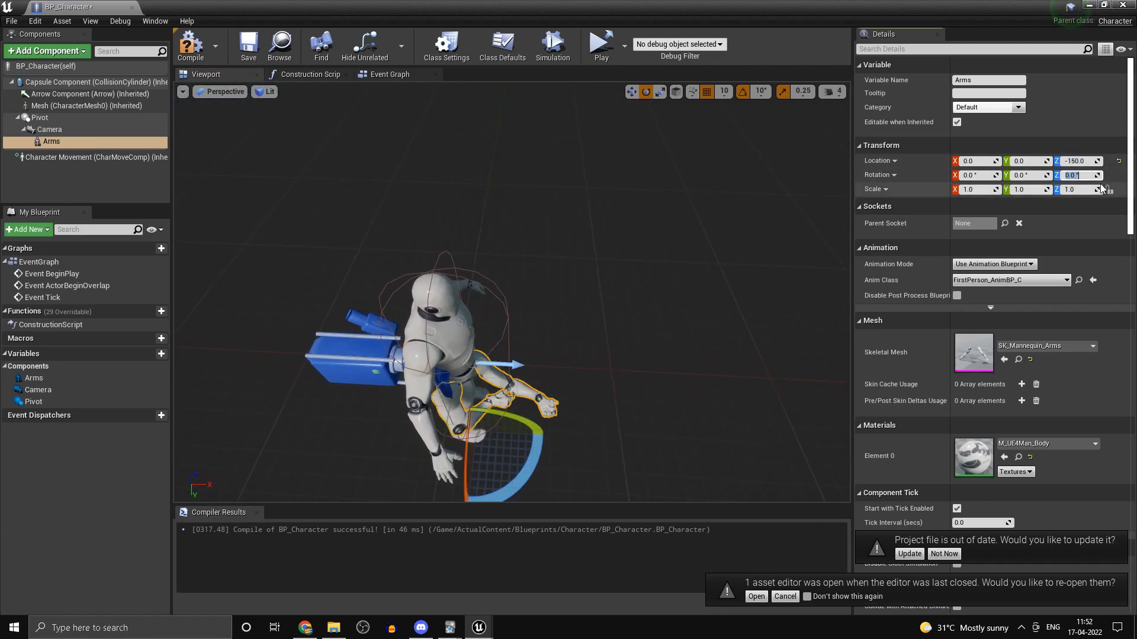
{"action": "right_click_drag", "start_coordinate": [651, 285], "coordinate": [633, 177]}
{"action": "right_click_drag", "start_coordinate": [592, 331], "coordinate": [580, 377]}
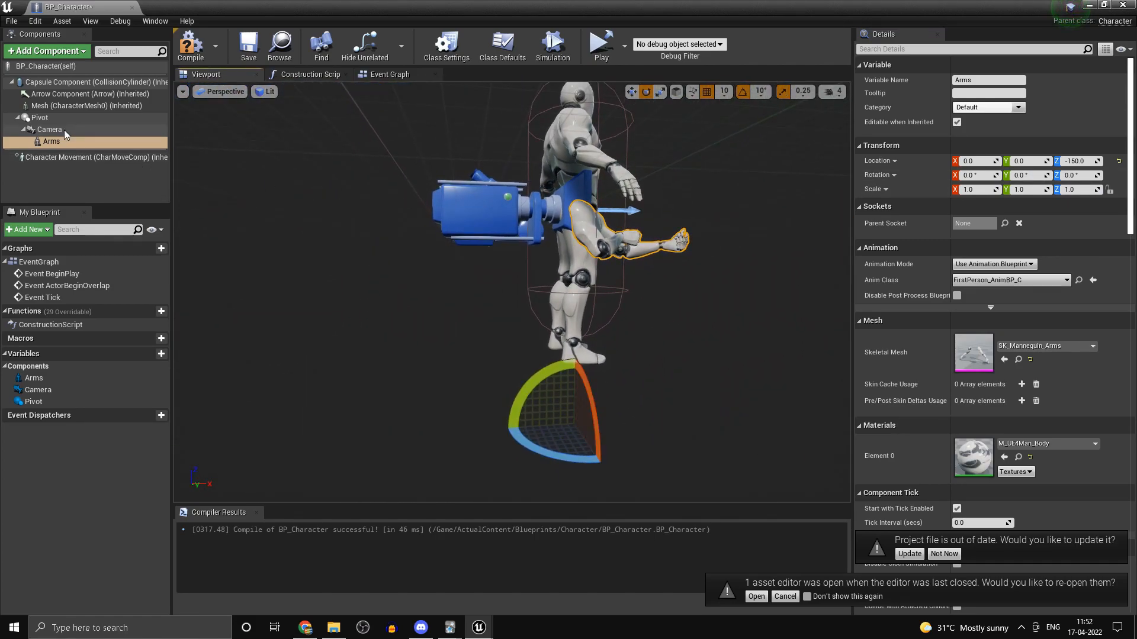
Step: Set the inherited character Mesh's animation class to ThirdPerson_AnimBP and save the blueprint
{"action": "left_click", "coordinate": [71, 105]}
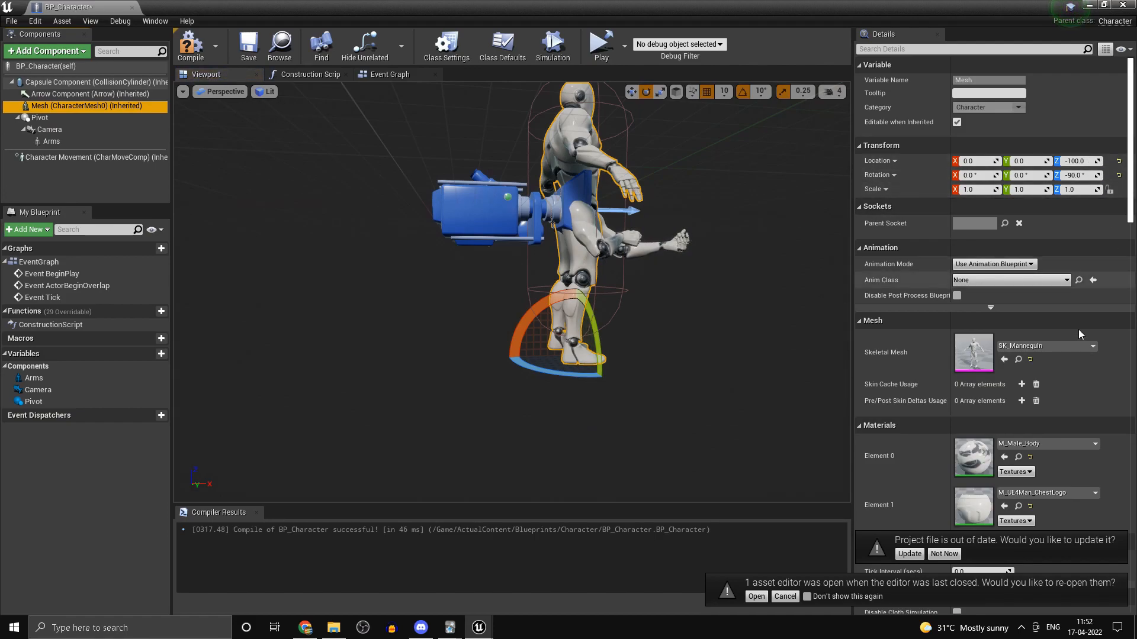
{"action": "left_click", "coordinate": [1012, 280]}
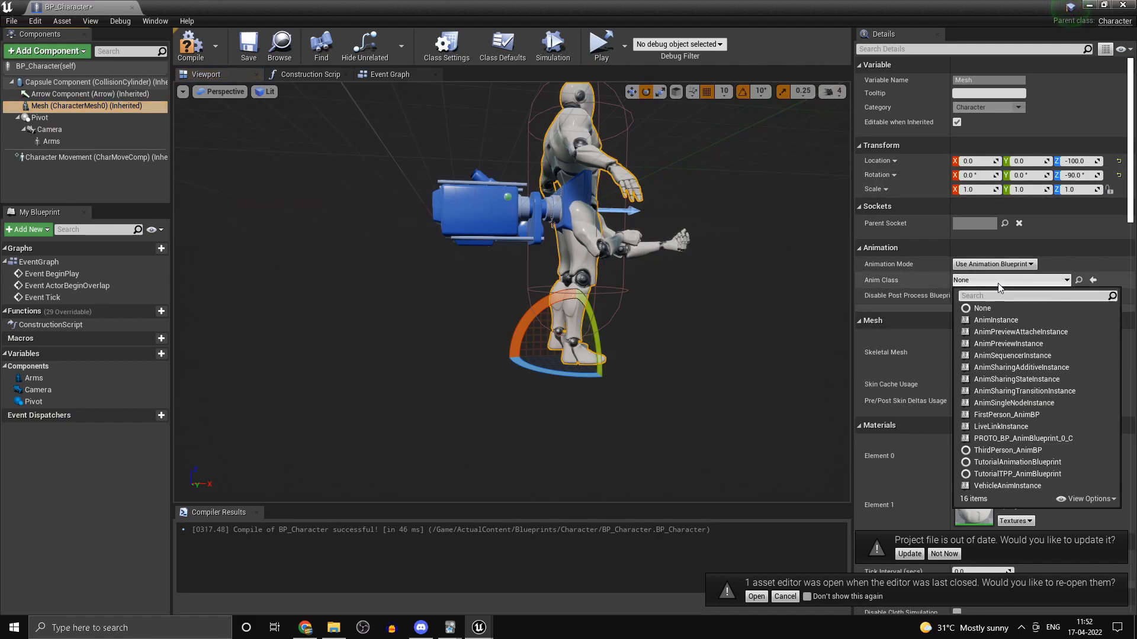
{"action": "left_click", "coordinate": [1029, 453]}
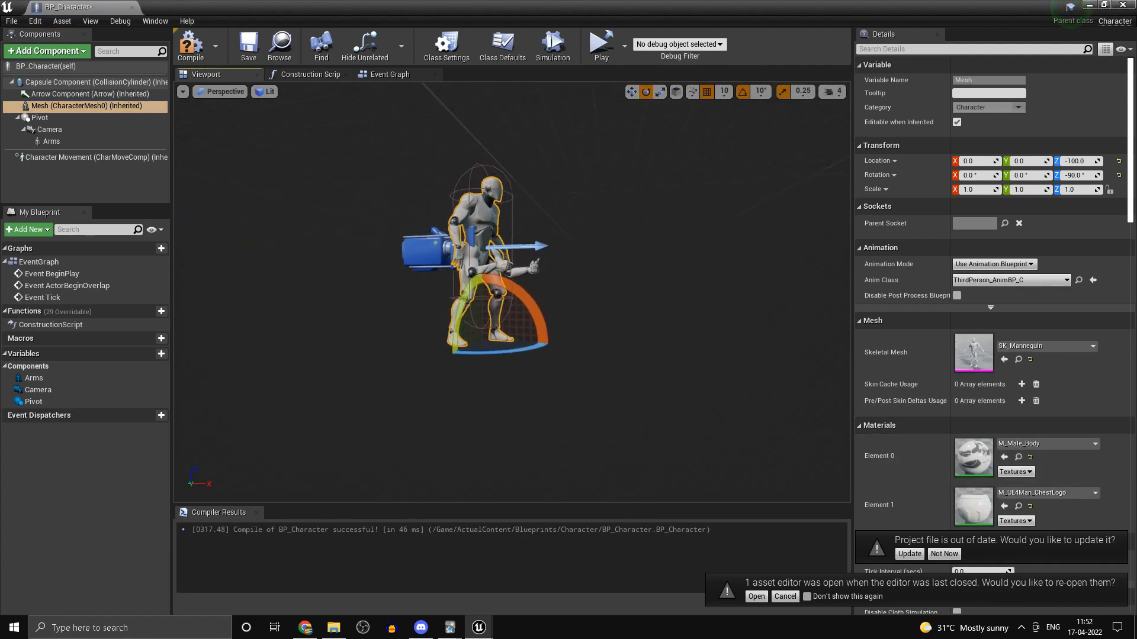
{"action": "right_click_drag", "start_coordinate": [512, 296], "coordinate": [480, 338]}
{"action": "key", "text": "w"}
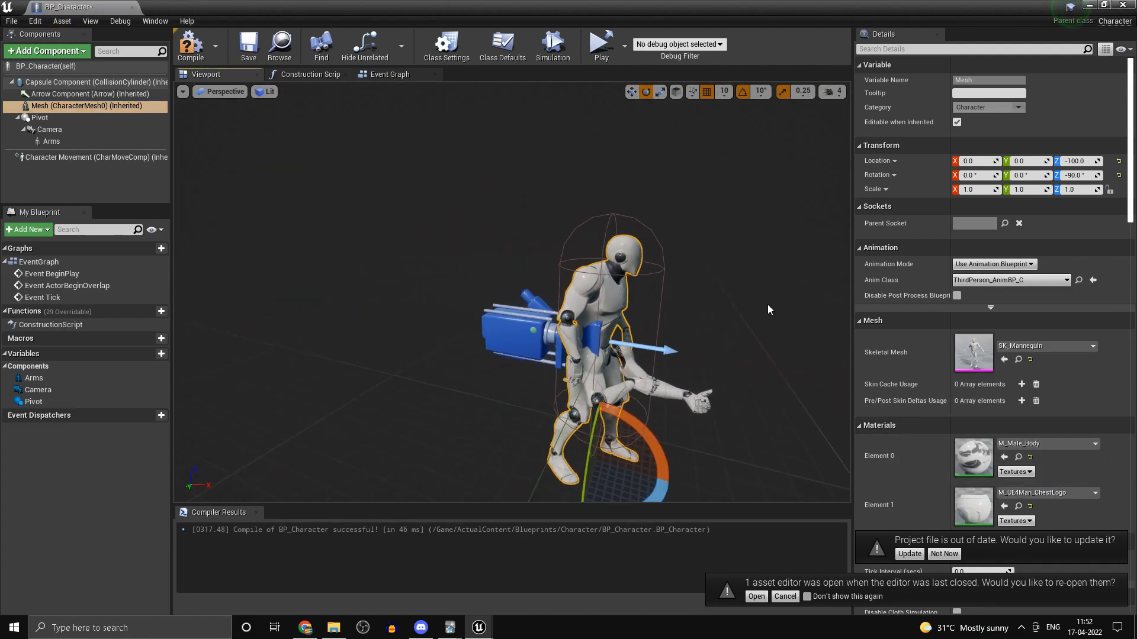
{"action": "right_click_drag", "start_coordinate": [687, 403], "coordinate": [697, 403]}
{"action": "key", "text": "ctrl+s"}
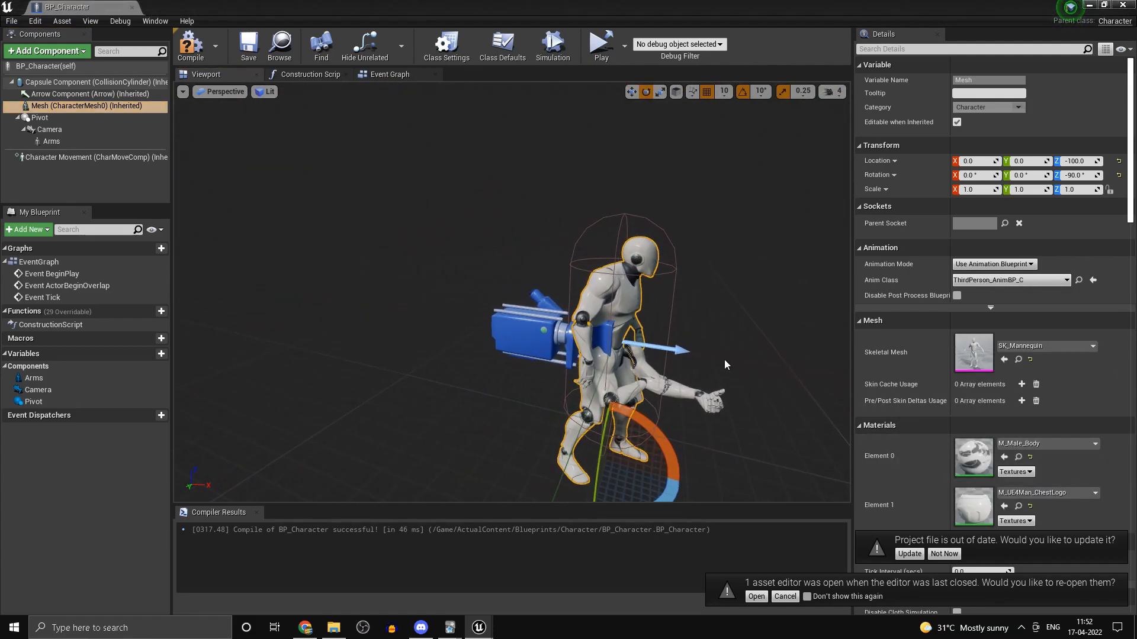
Step: Select the first-person arms in the viewport, switch to the move gizmo, and compile and save the blueprint
{"action": "left_click", "coordinate": [701, 404]}
{"action": "right_click_drag", "start_coordinate": [662, 462], "coordinate": [707, 438]}
{"action": "key", "text": "w"}
{"action": "key", "text": "e"}
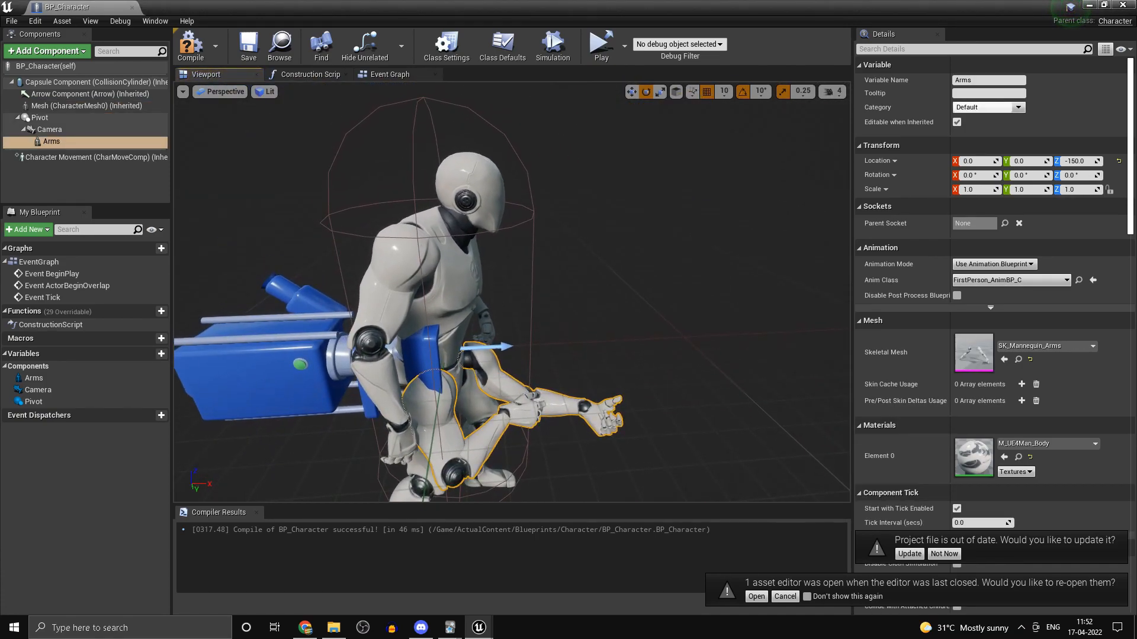
{"action": "key", "text": "s"}
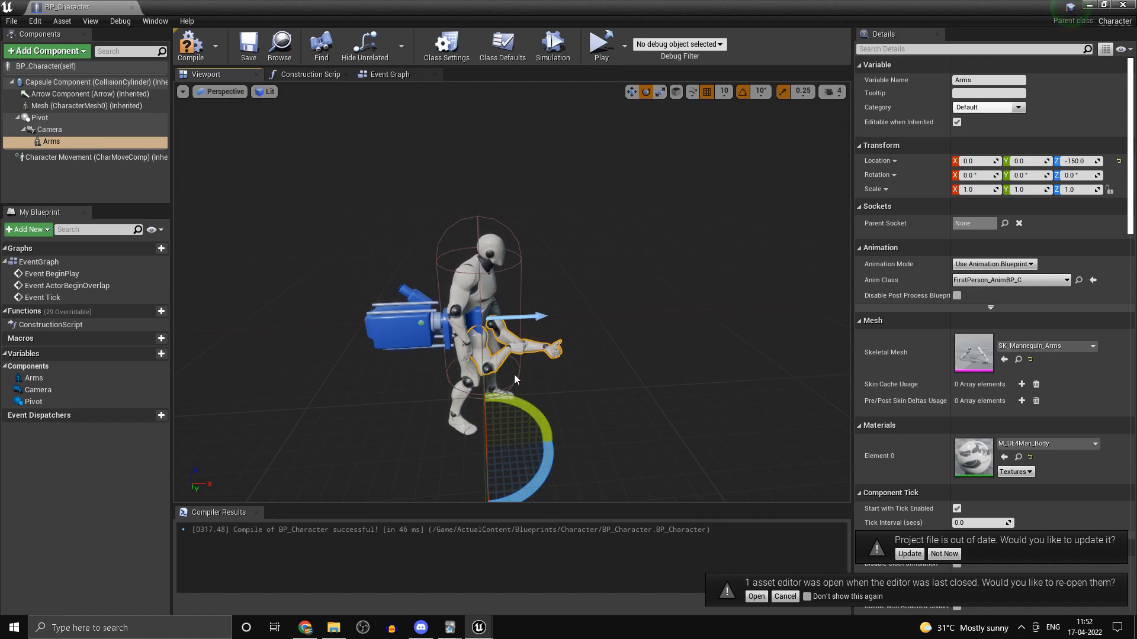
{"action": "key", "text": "w"}
{"action": "mouse_move", "coordinate": [542, 445]}
{"action": "left_mouse_down"}
{"action": "mouse_move", "coordinate": [521, 443]}
{"action": "mouse_move", "coordinate": [595, 443]}
{"action": "mouse_move", "coordinate": [525, 454]}
{"action": "left_mouse_up"}
{"action": "left_click_drag", "start_coordinate": [642, 461], "coordinate": [648, 448]}
{"action": "left_click", "coordinate": [188, 47]}
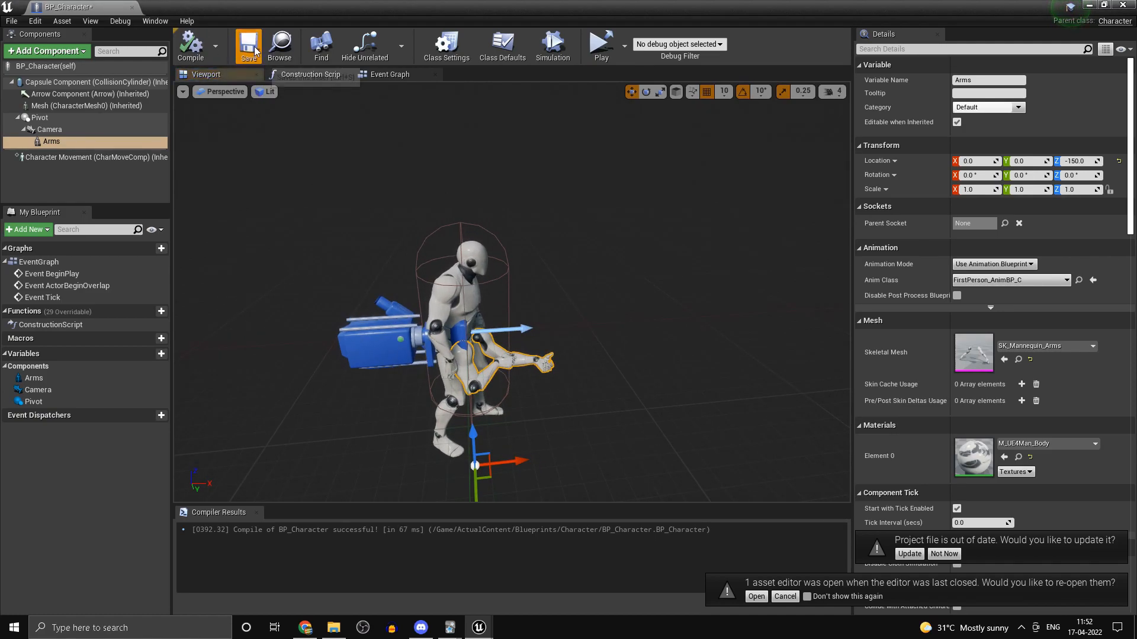
{"action": "left_click", "coordinate": [248, 48]}
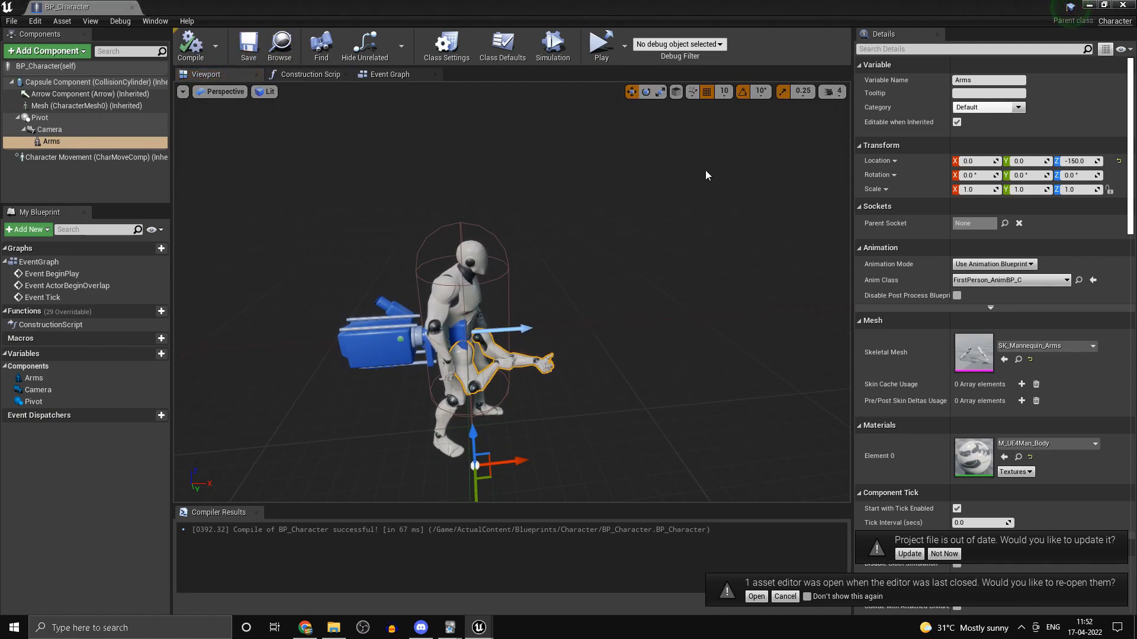